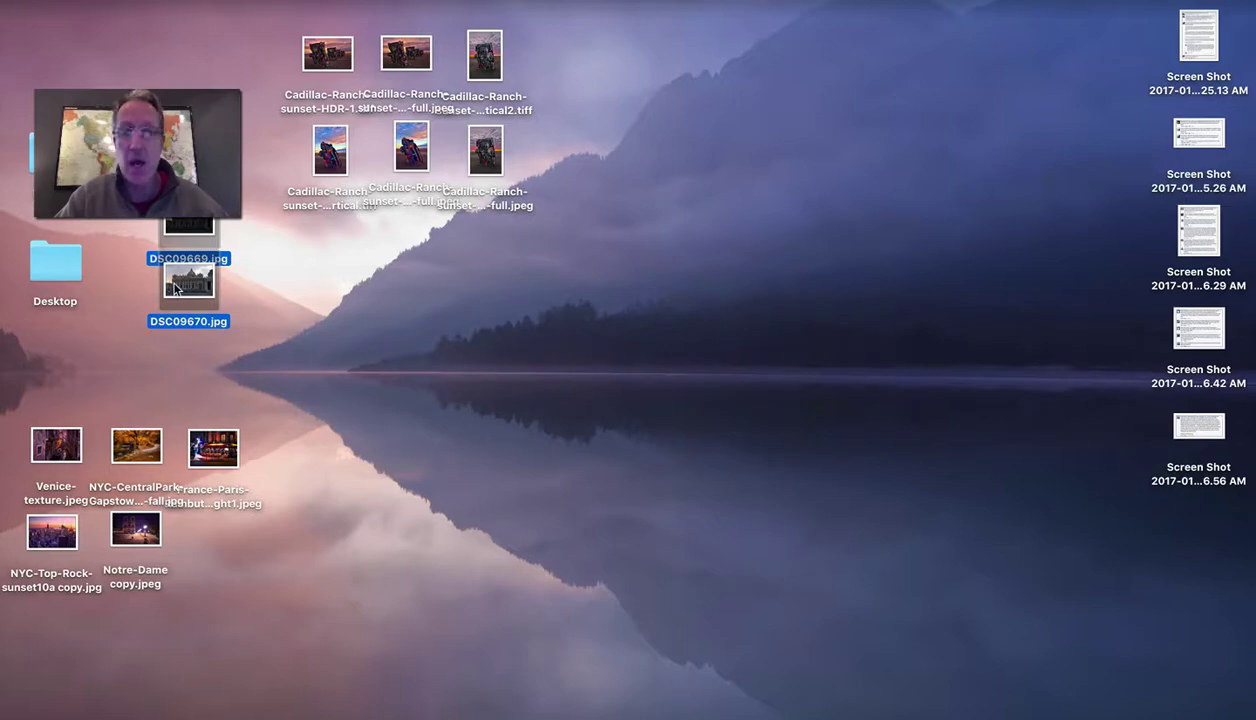
Step: Merge the three basilica brackets (EV -5, -3, -1) into an HDR with alignment and ghost reduction on
drag(174, 288, 645, 705)
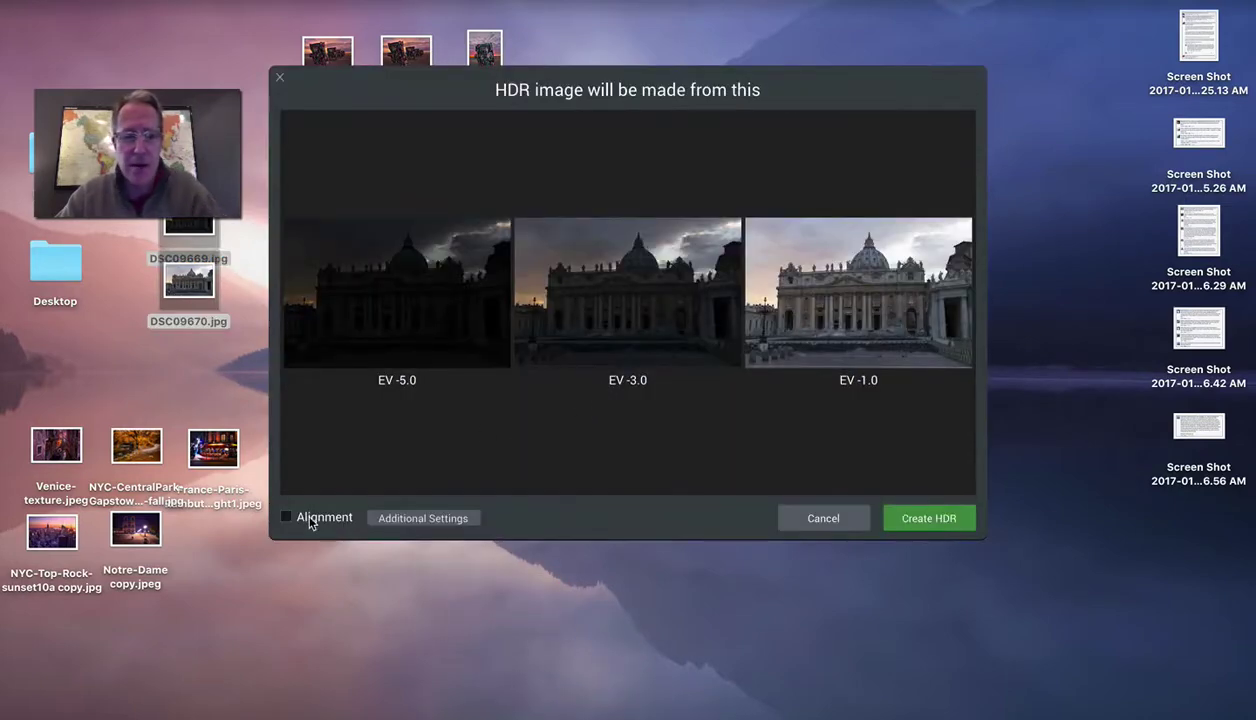
click(310, 520)
click(408, 518)
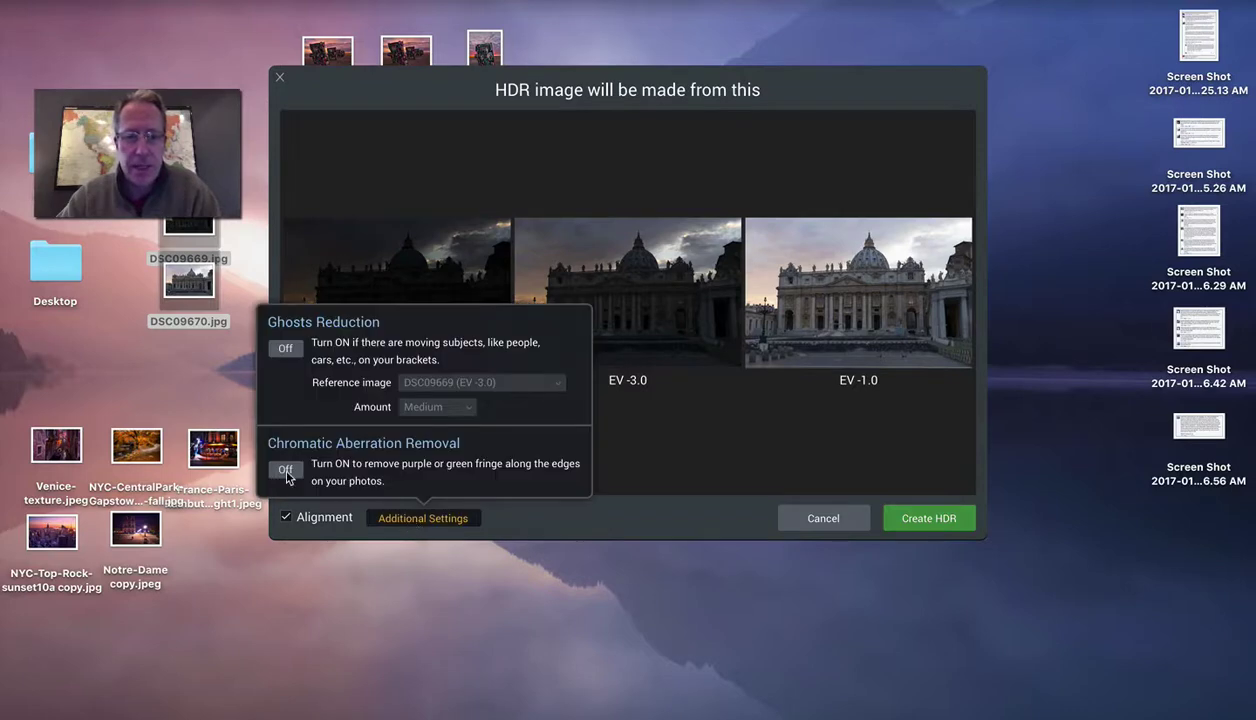
click(285, 349)
click(684, 428)
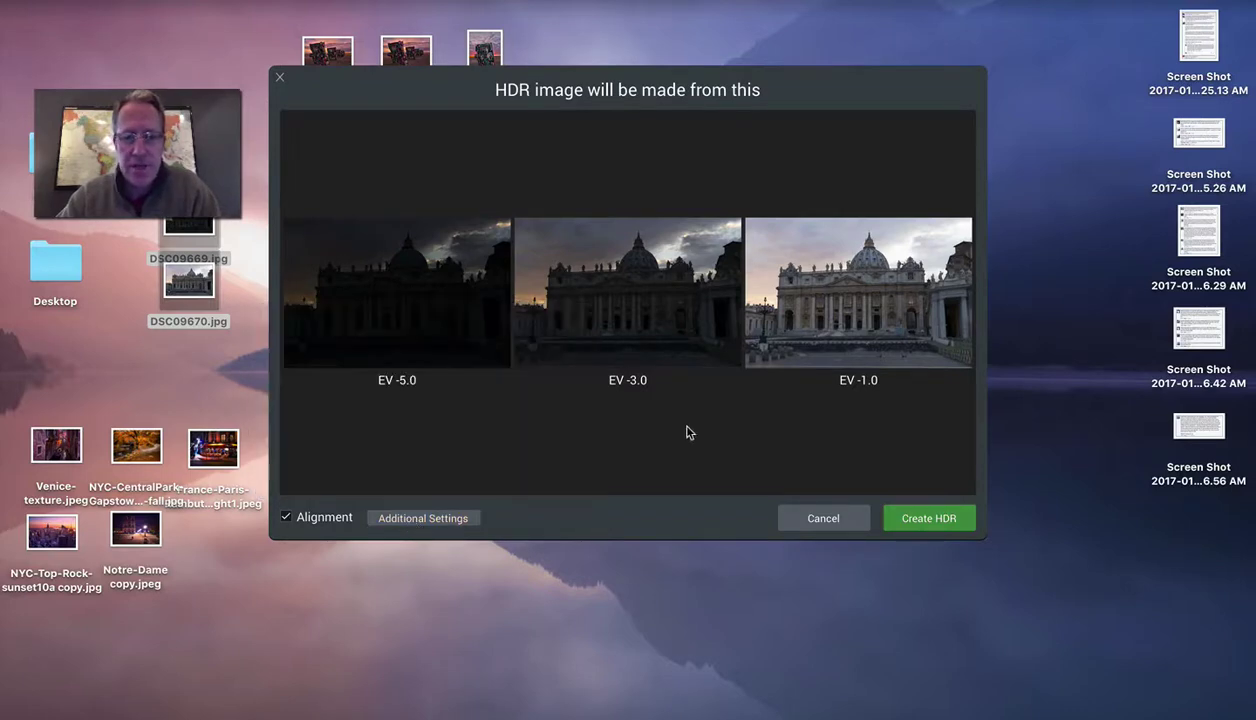
click(930, 518)
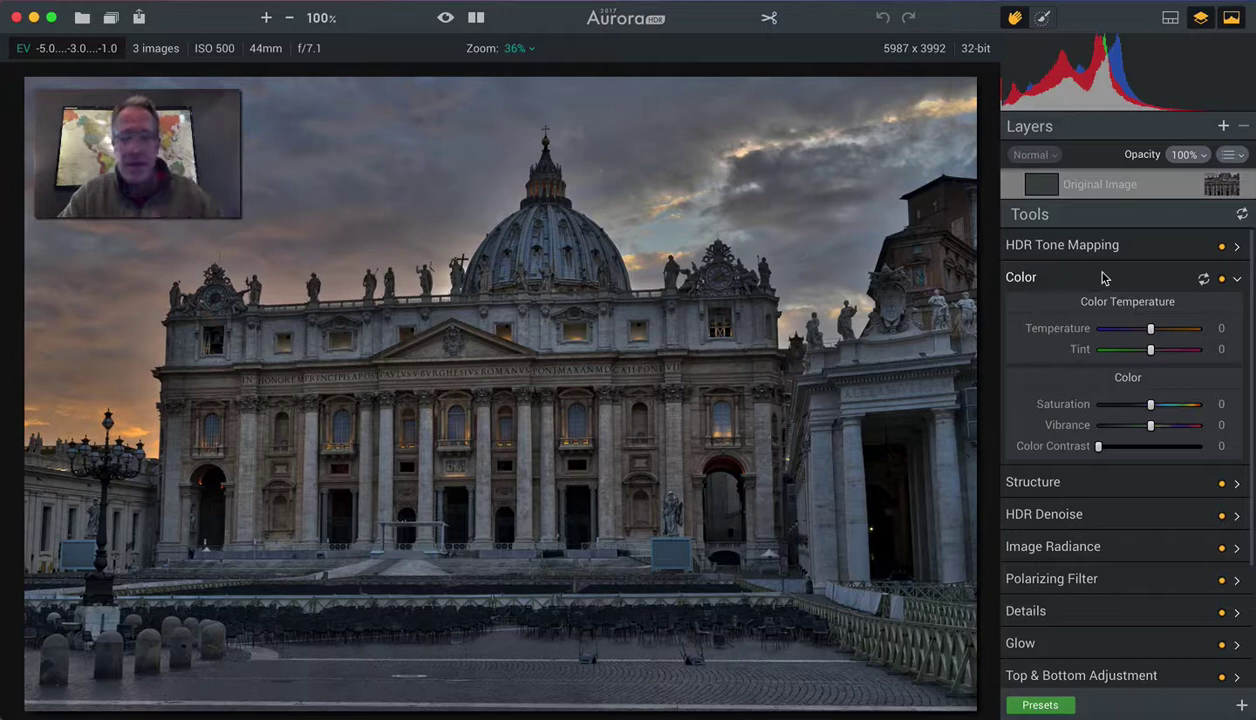
Step: Set Color Temperature +25, Tint +17, Saturation +25 and Vibrance +14, comparing with the tool off and on
drag(1150, 329, 1165, 331)
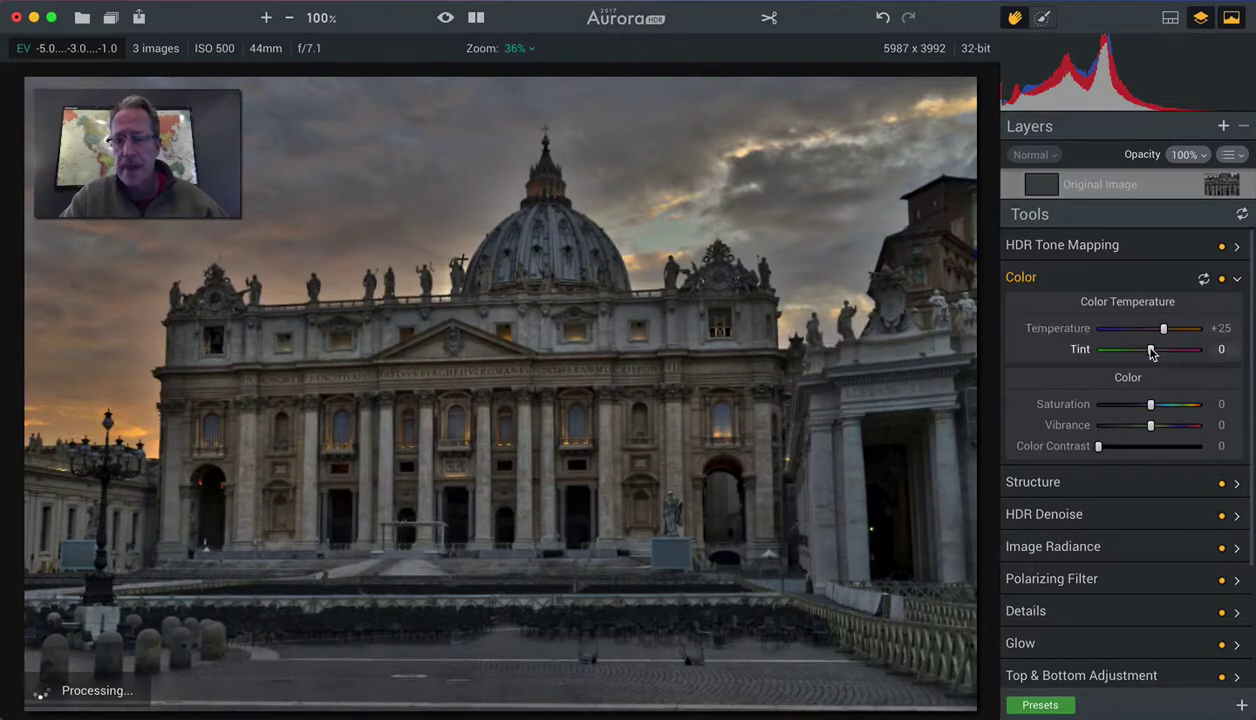
drag(1152, 352, 1160, 352)
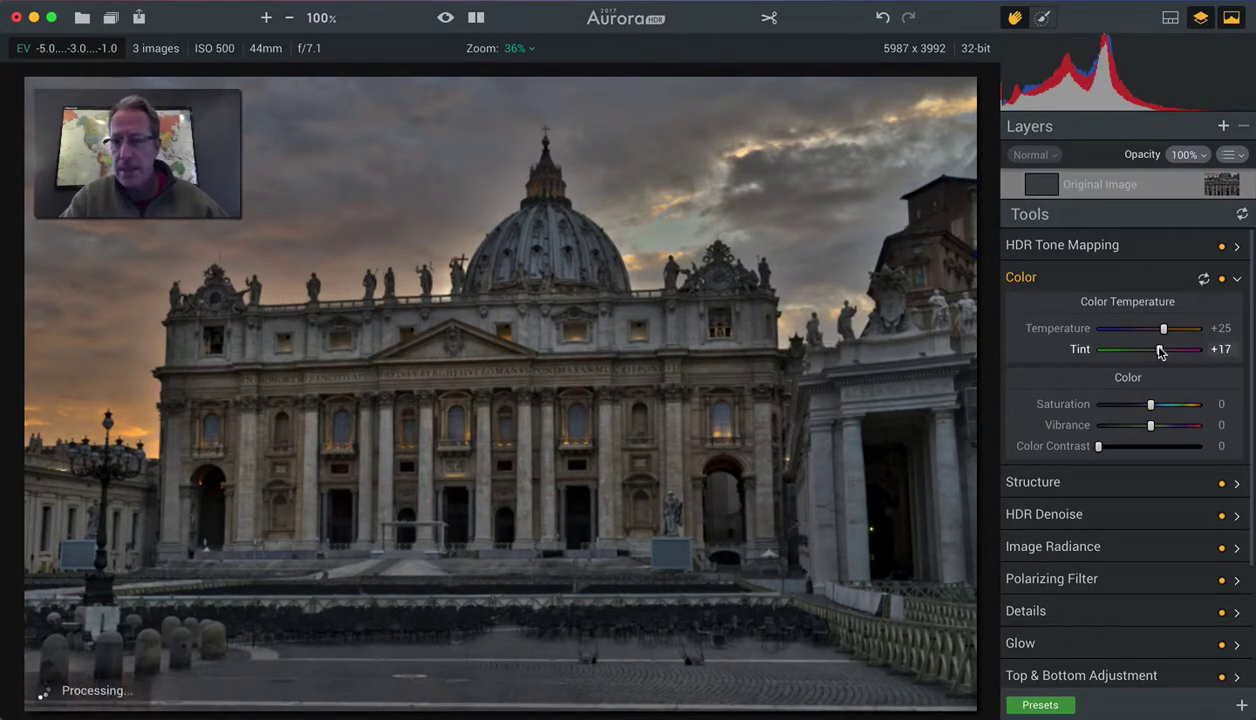
mouse_move(1150, 404)
mouse_down()
mouse_move(1164, 405)
mouse_move(1157, 428)
mouse_up()
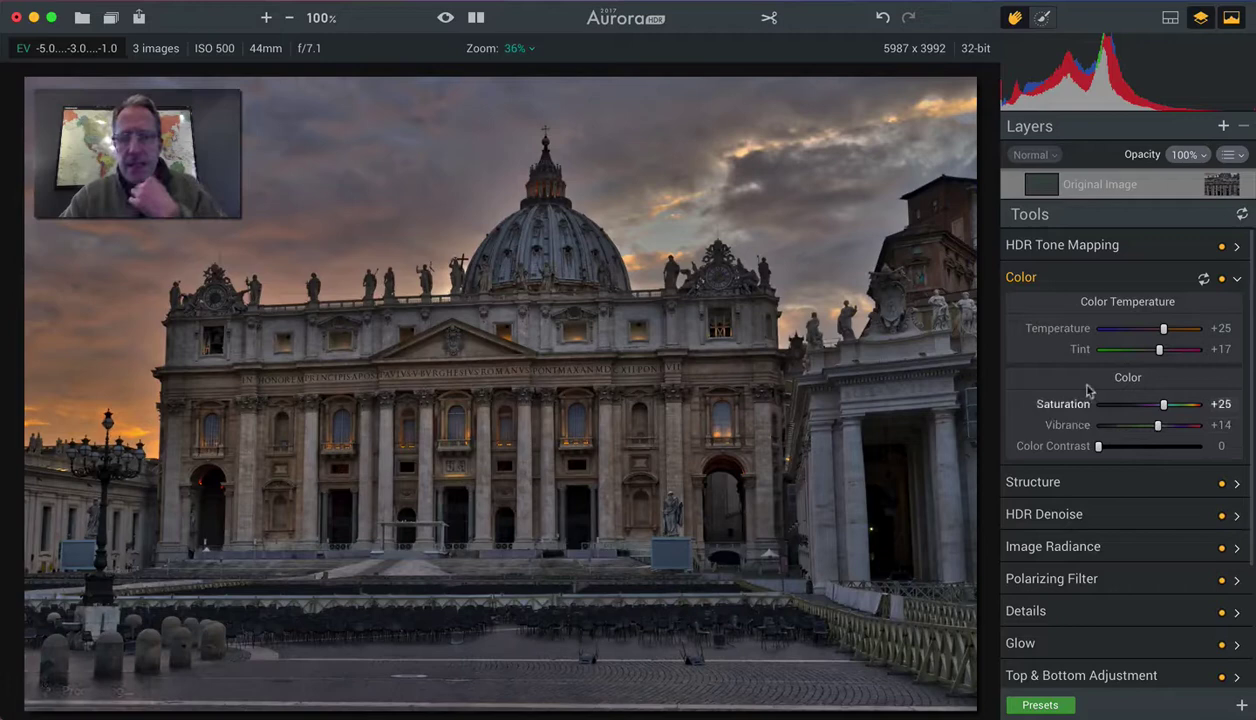
click(1222, 279)
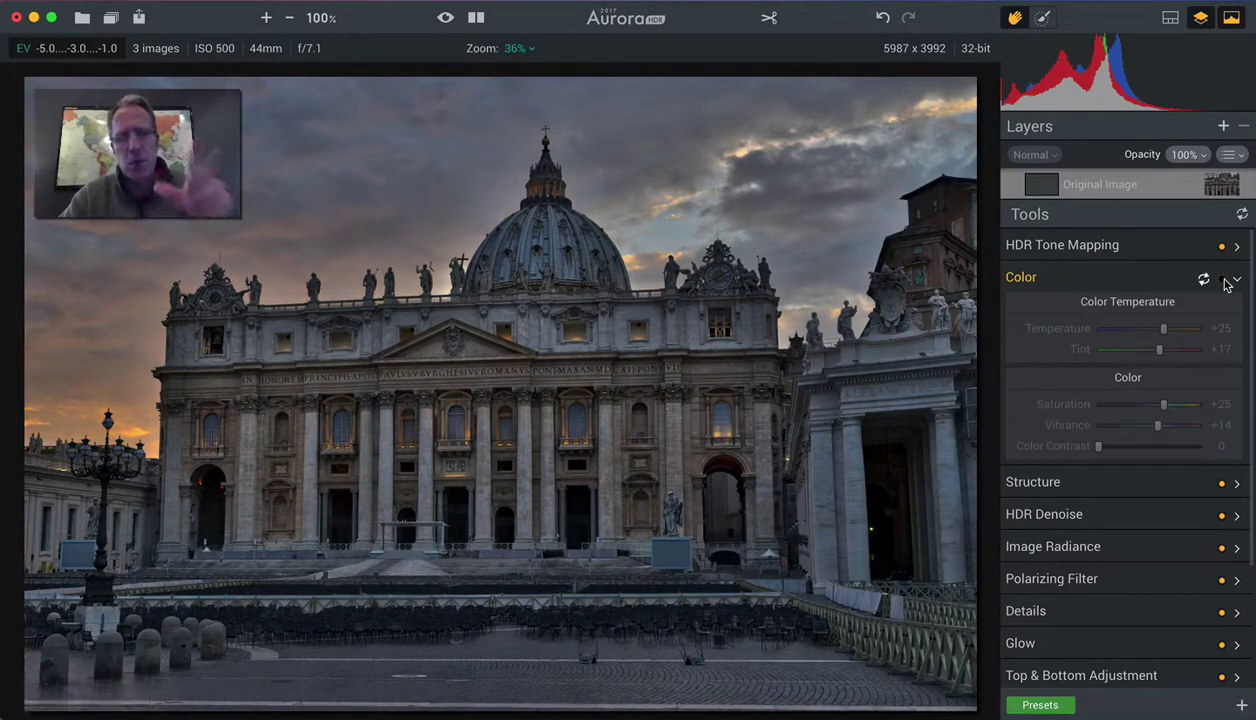
click(1222, 280)
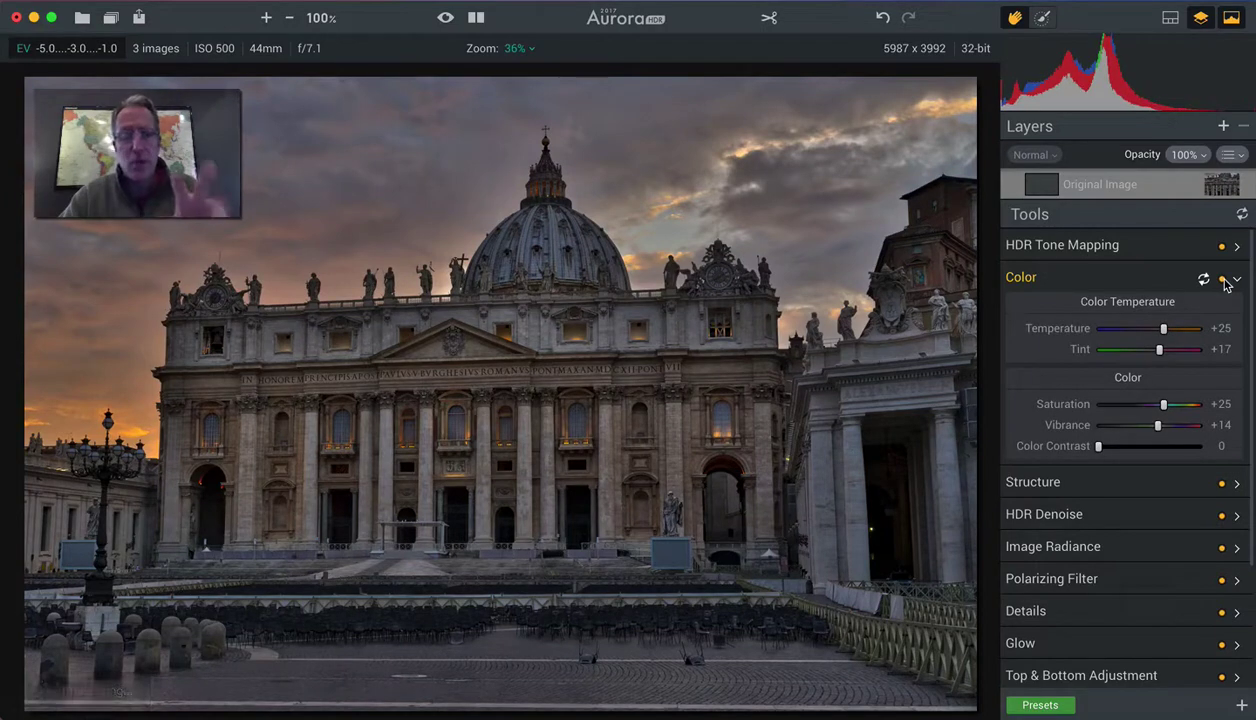
scroll(1097, 417, down, 2)
Step: In the Structure tool, raise Clarity to +30 and HDR Structure Amount to +8
click(1097, 417)
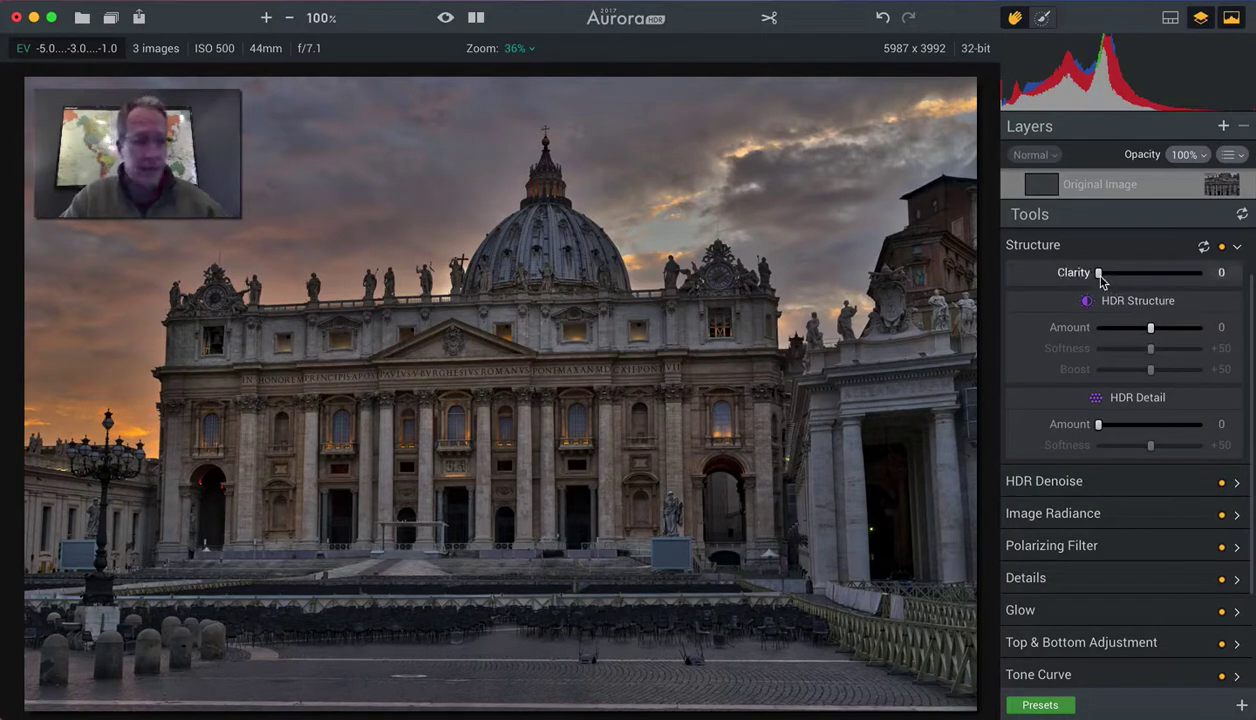
drag(1100, 281, 1133, 281)
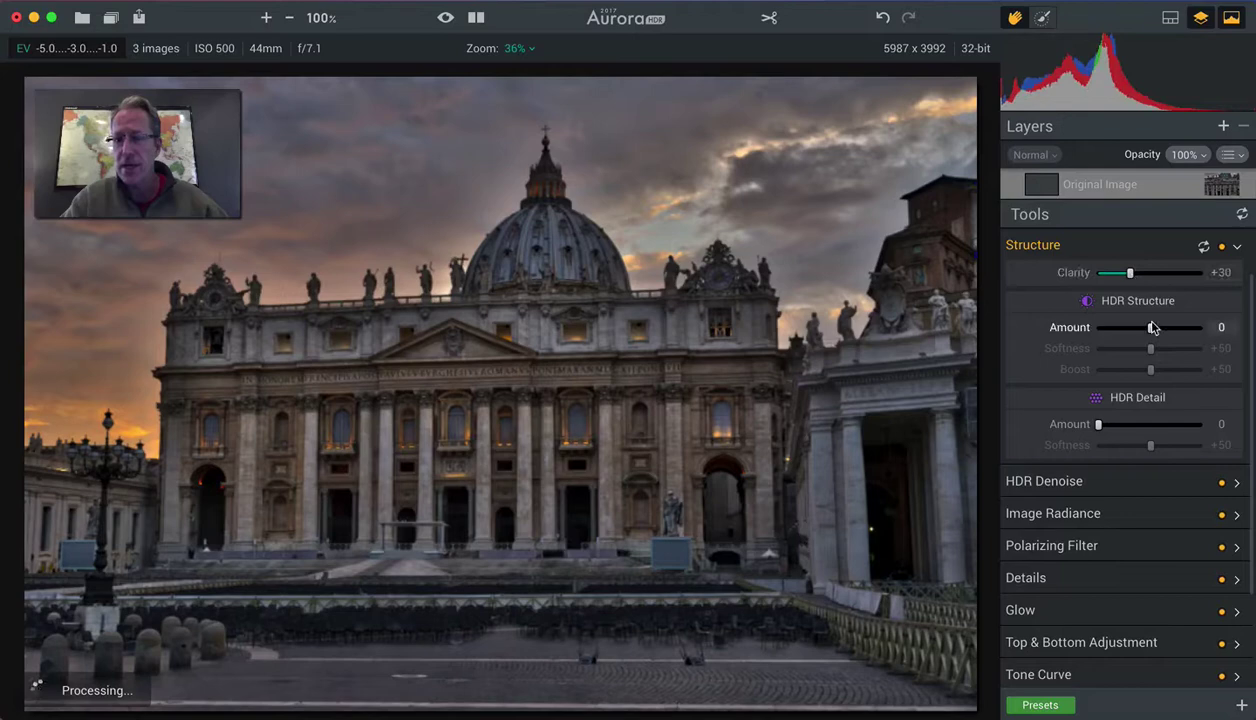
drag(1153, 330, 1156, 333)
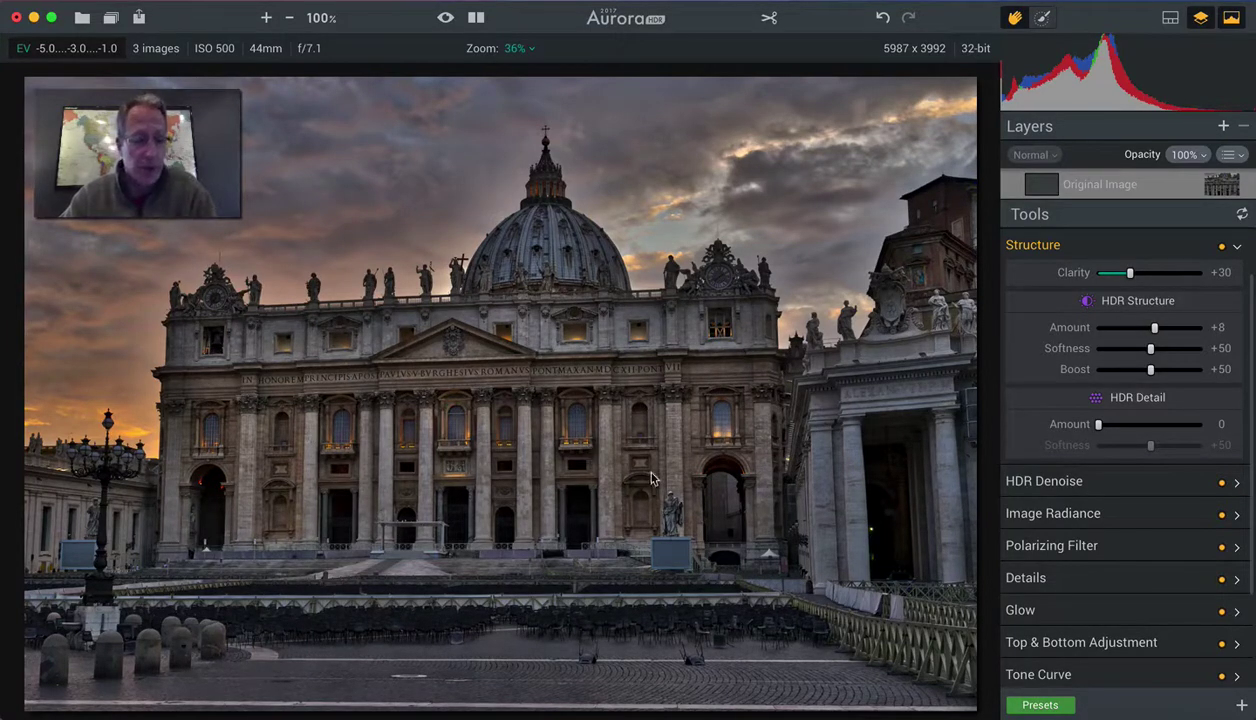
Step: Bend the RGB Tone Curve into an S by lifting highlights and lowering shadows, then compare
scroll(1107, 537, down, 3)
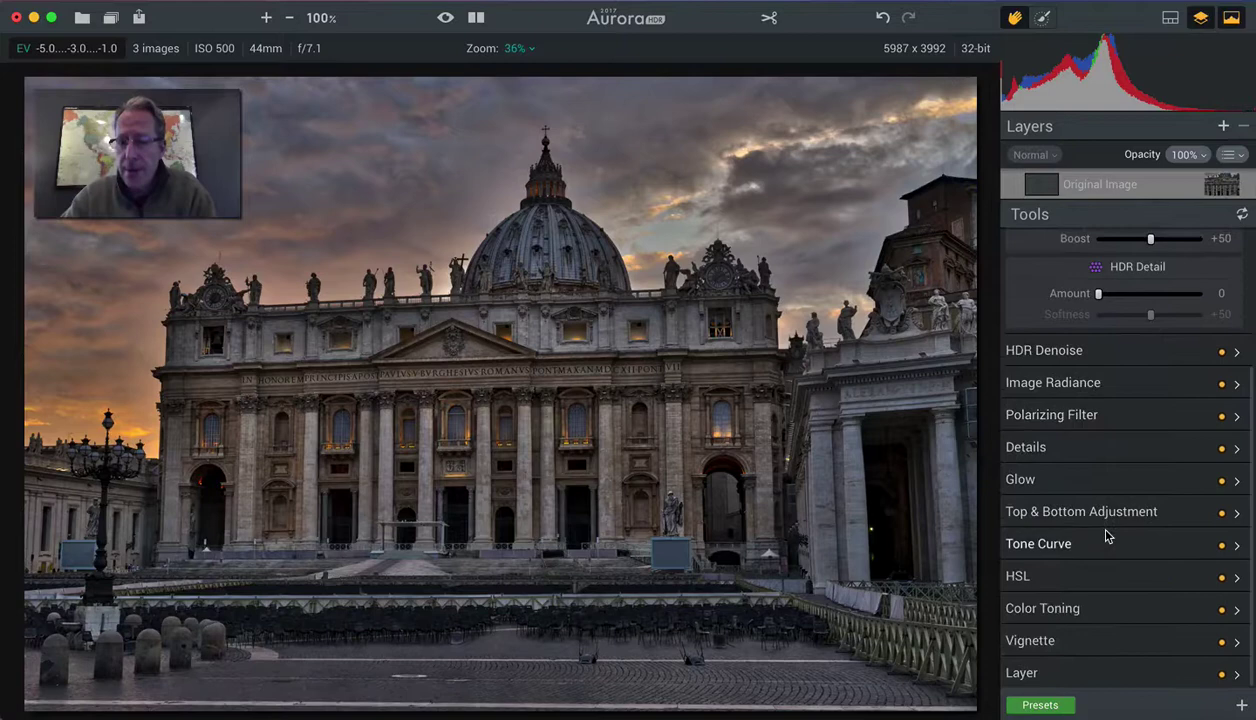
click(1114, 541)
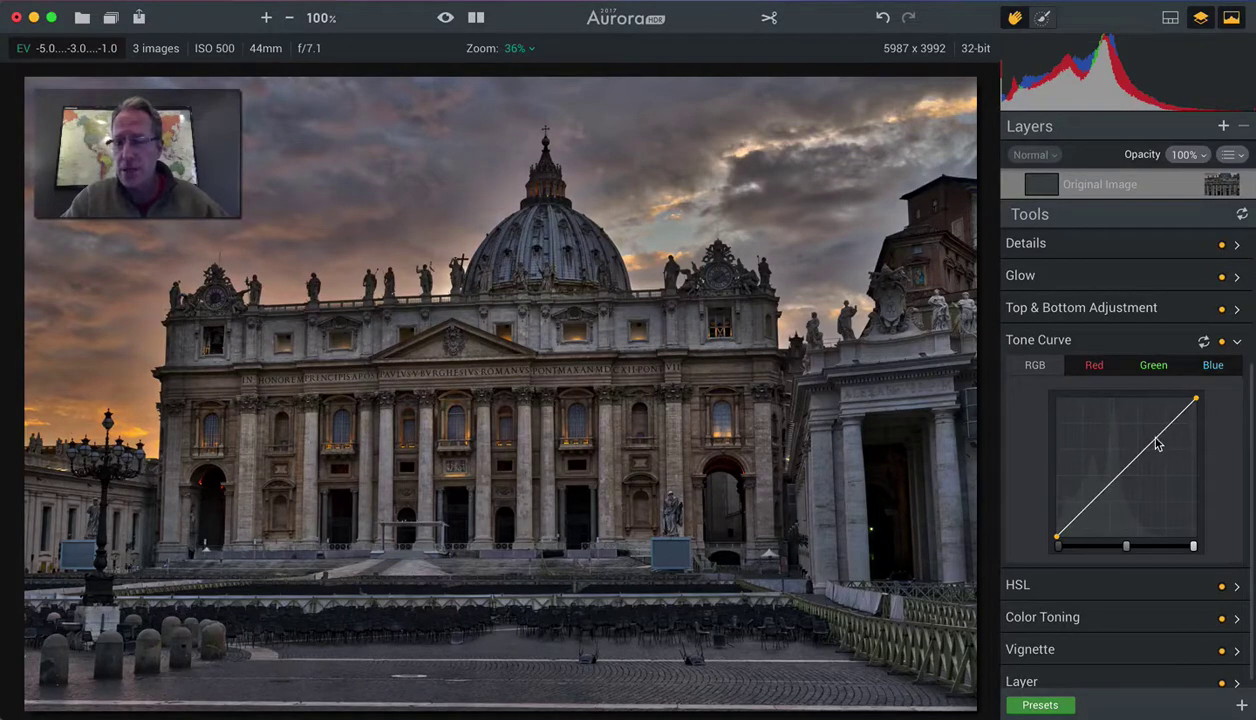
drag(1157, 443, 1156, 437)
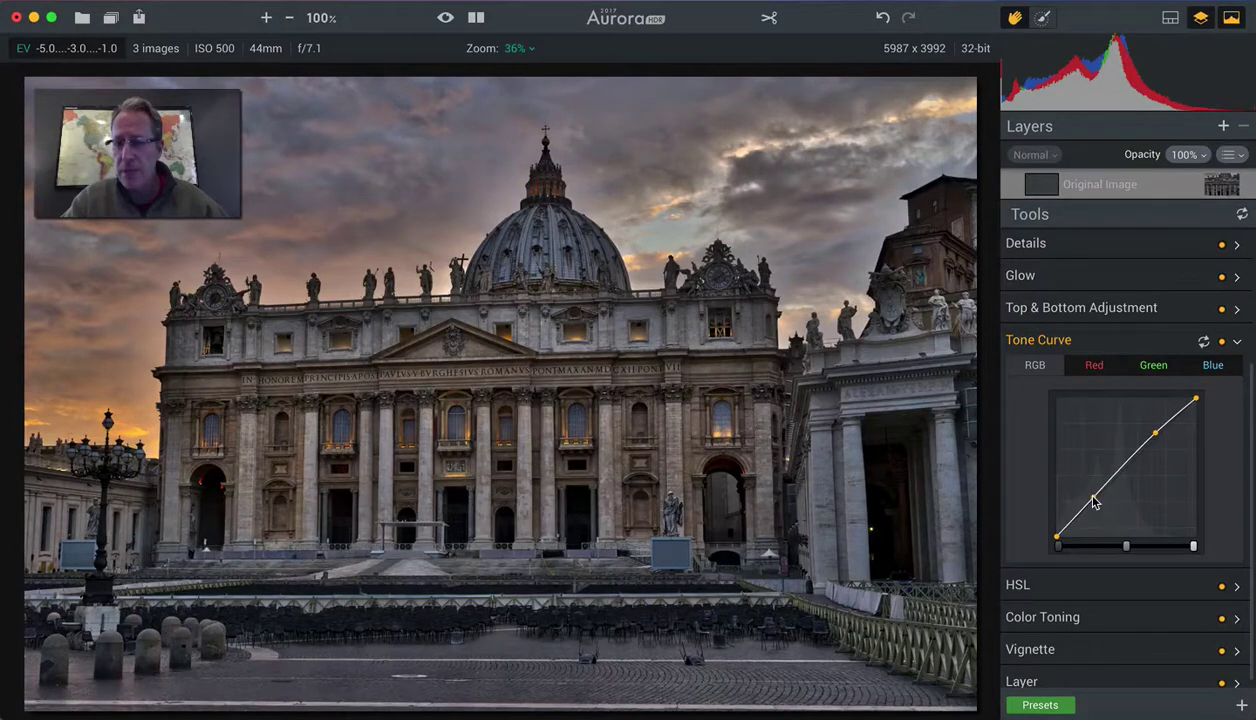
drag(1094, 503, 1097, 505)
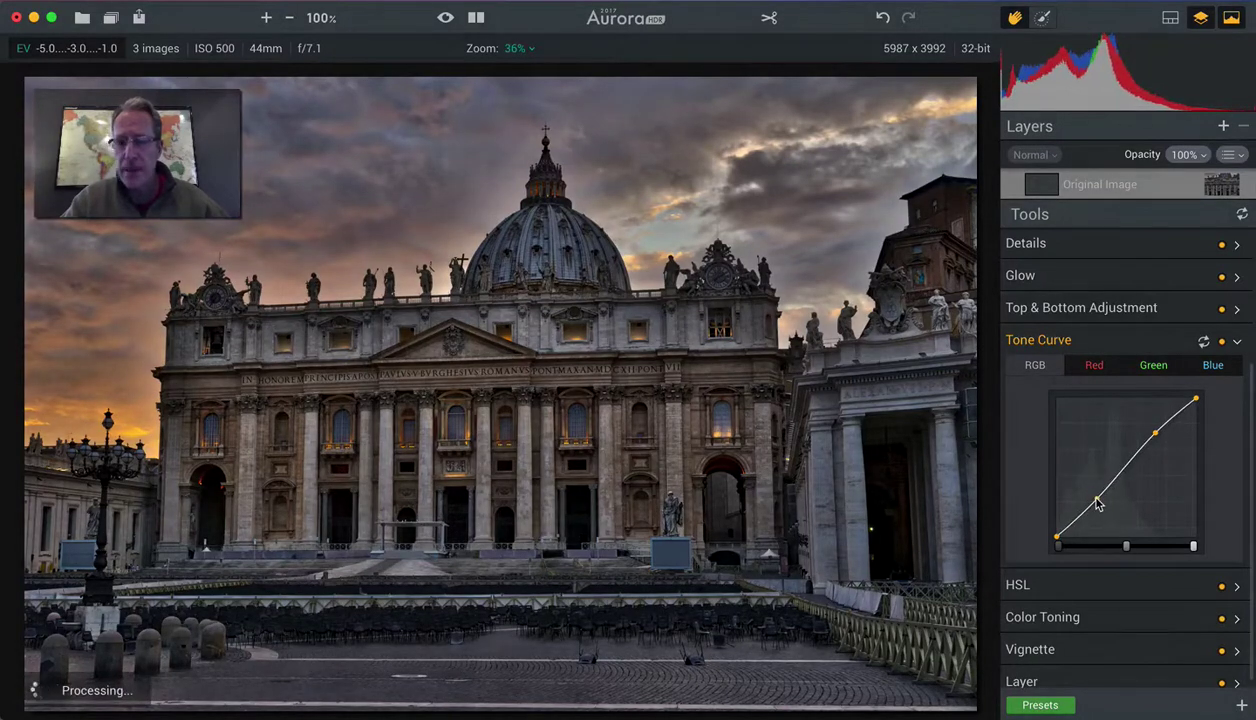
click(1222, 343)
click(1222, 343)
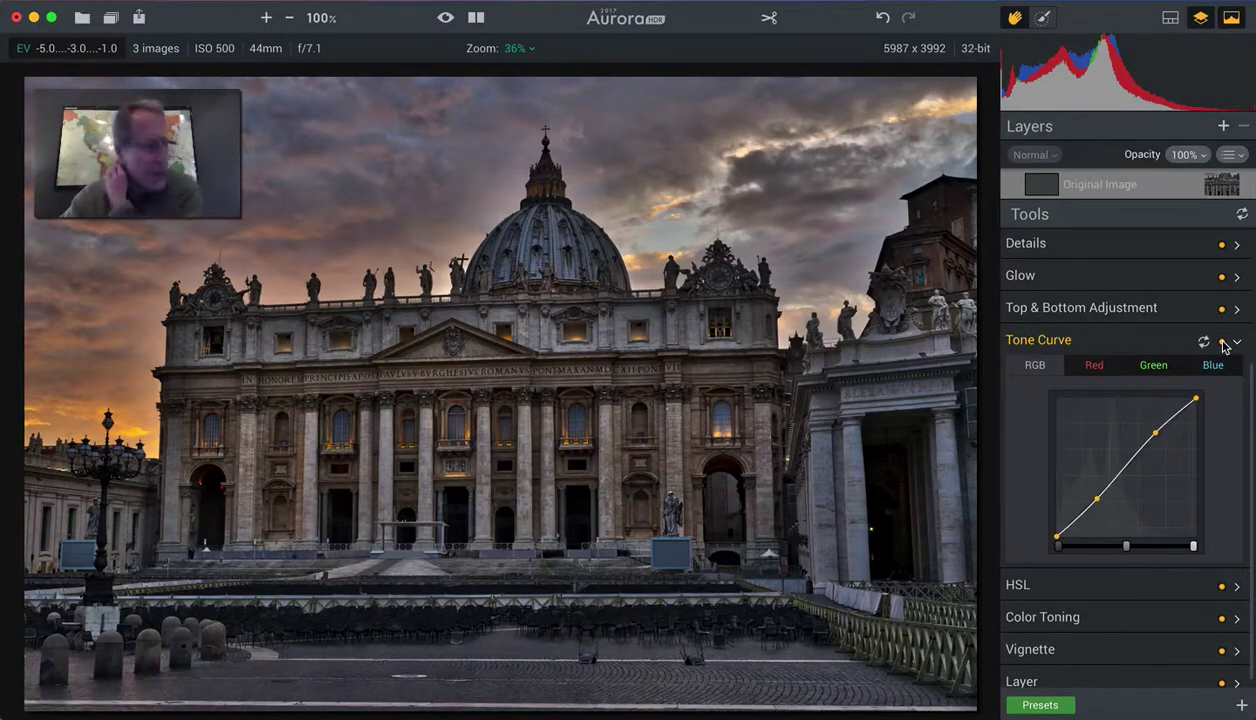
scroll(1135, 550, down, 1)
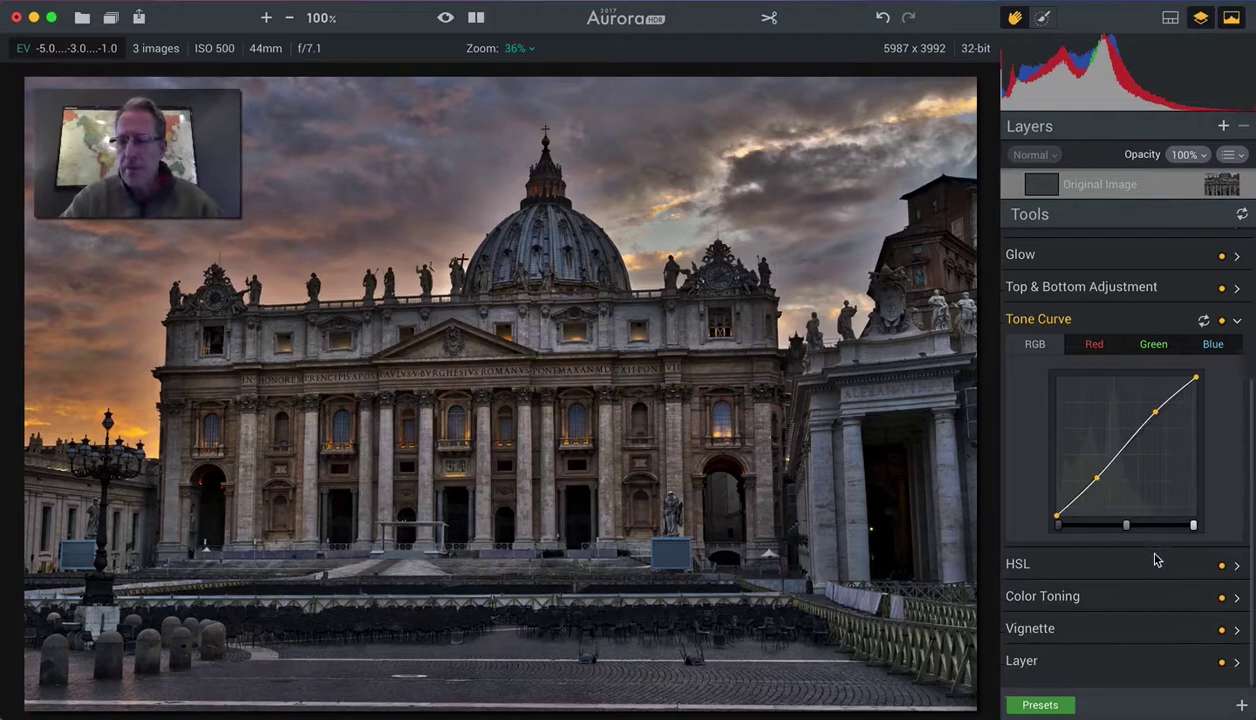
Step: Expand Color Toning and try out several of its presets
click(1123, 612)
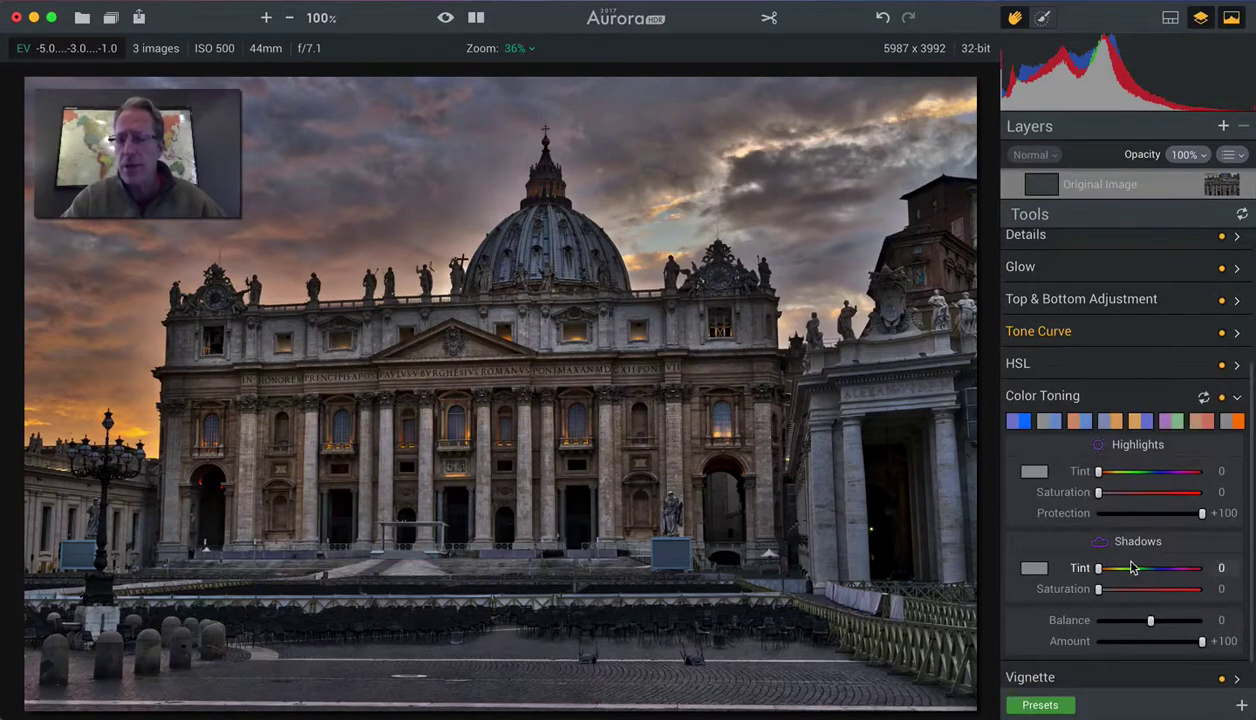
scroll(1135, 588, down, 1)
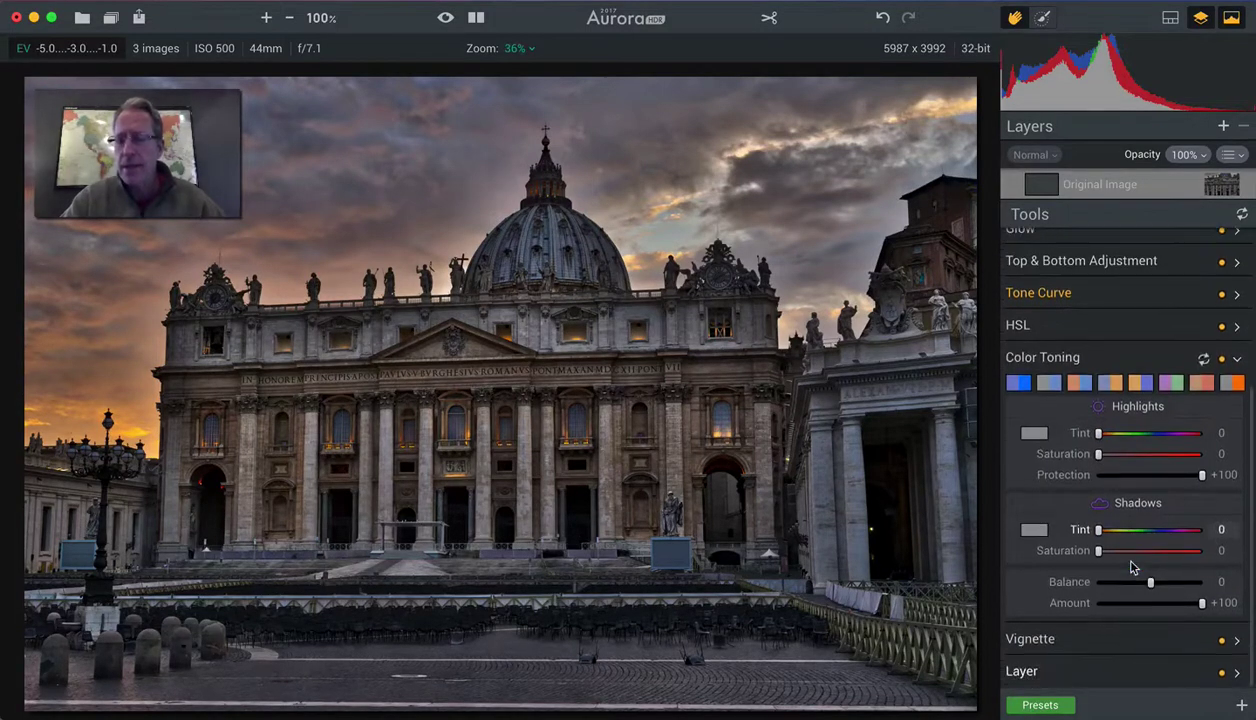
click(1080, 385)
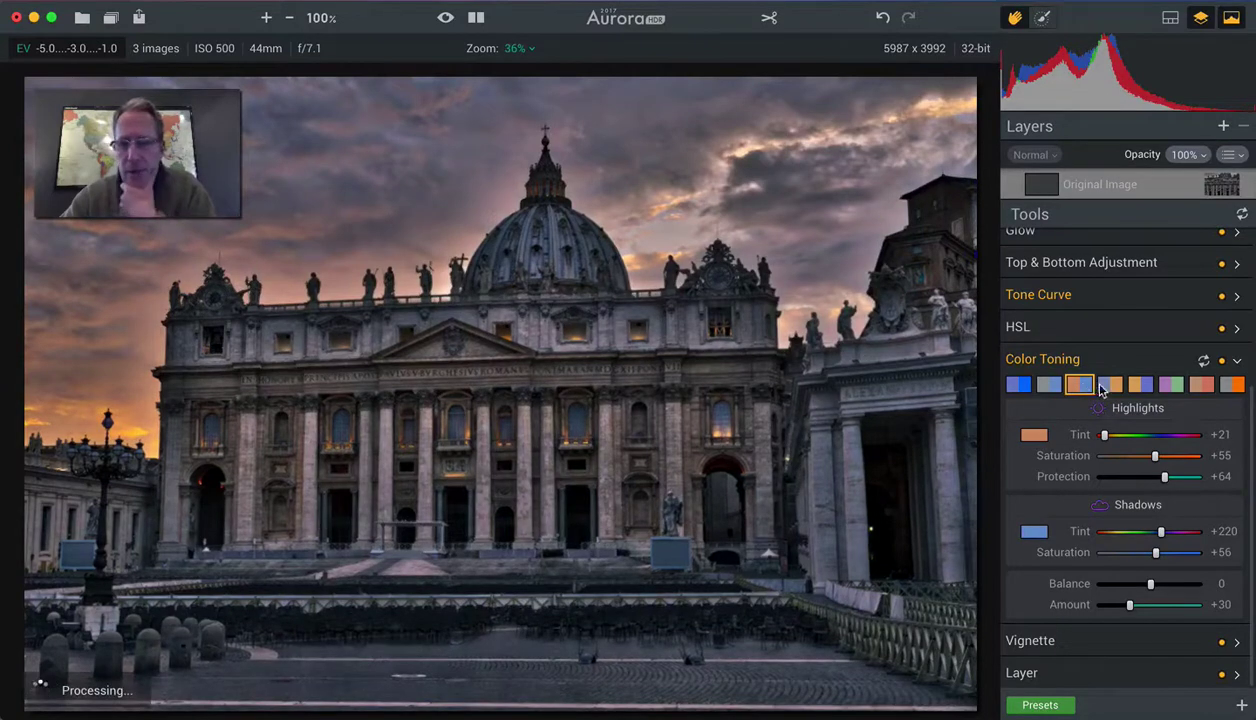
click(1110, 385)
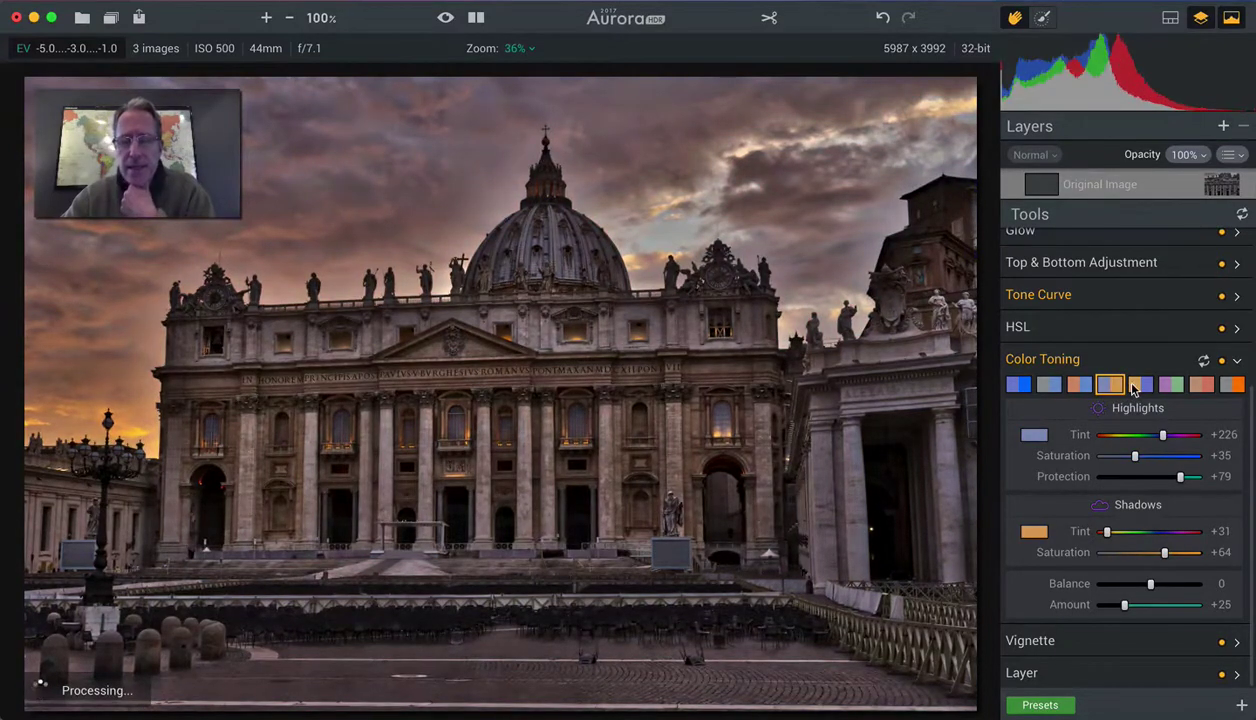
click(1138, 385)
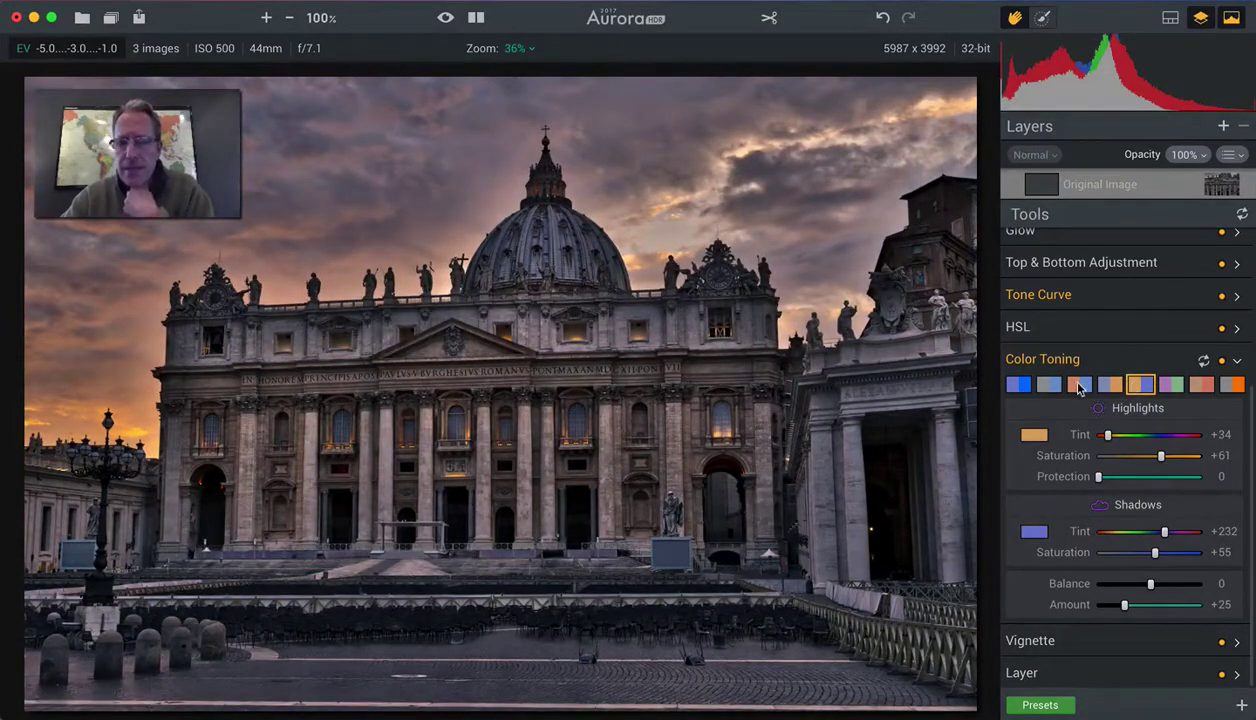
click(1079, 385)
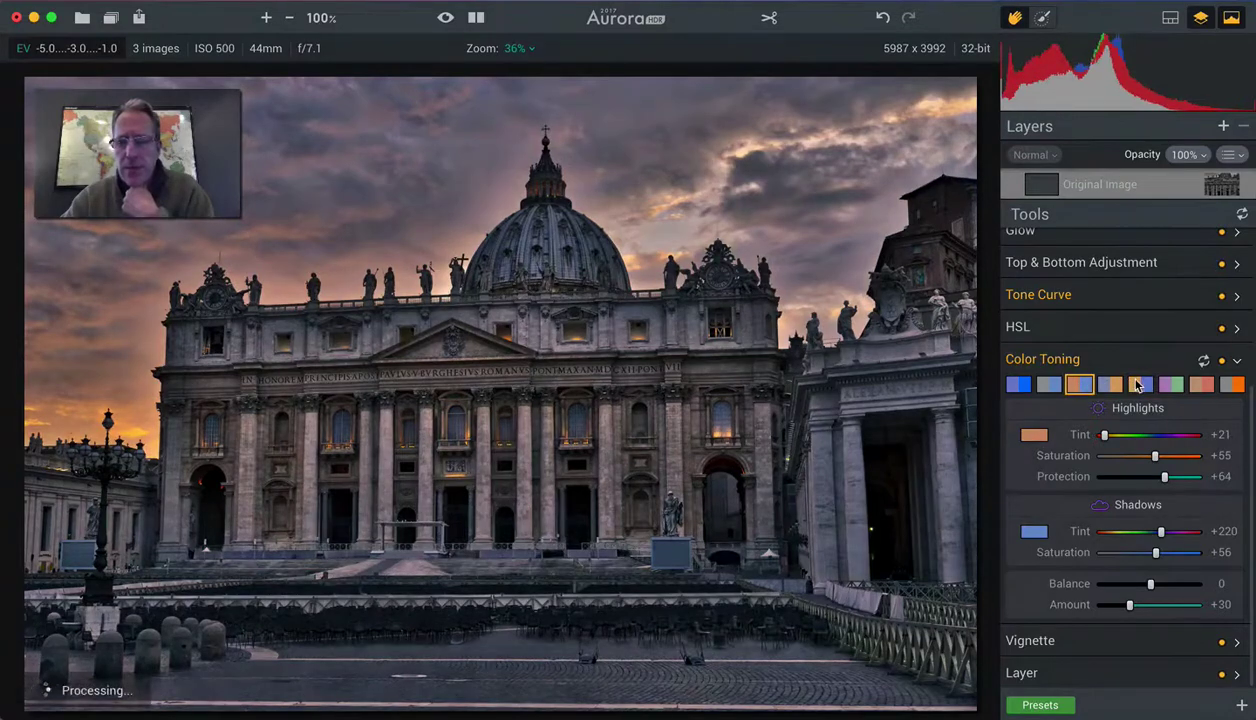
click(1139, 385)
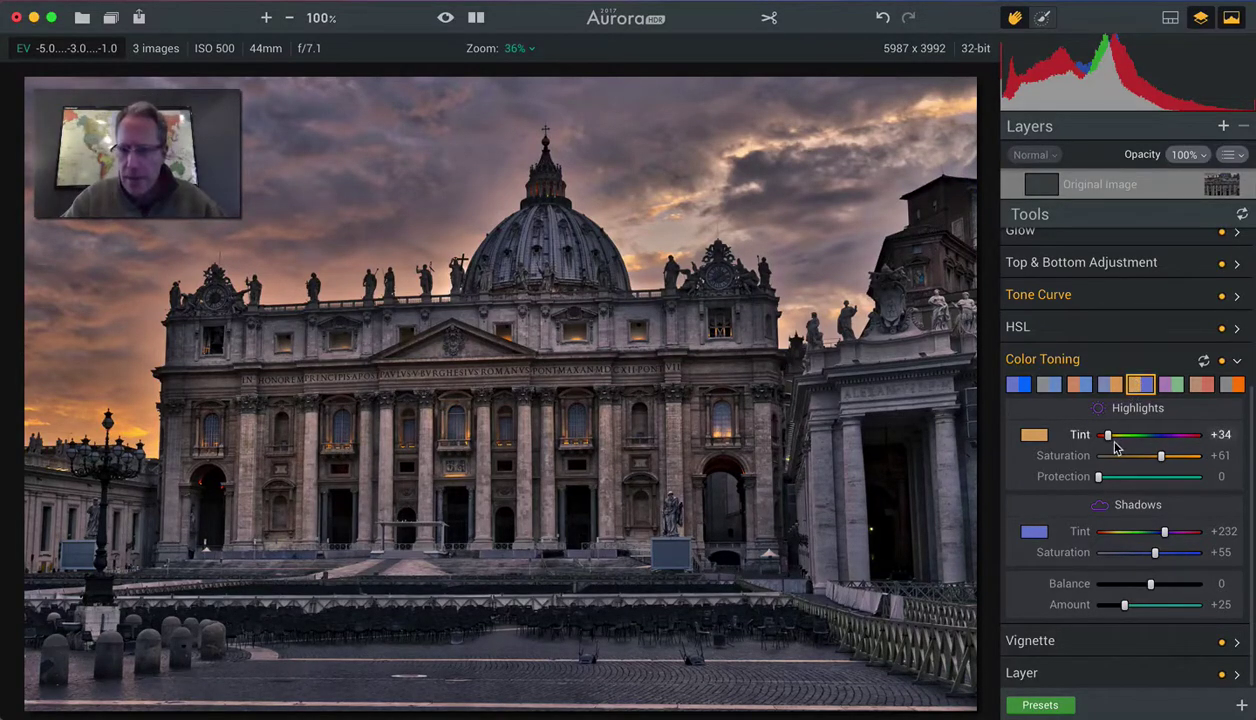
Step: Set highlight Tint +20, Saturation +64, Protection +48 and shadow Tint +229, then compare on and off
drag(1108, 443, 1104, 443)
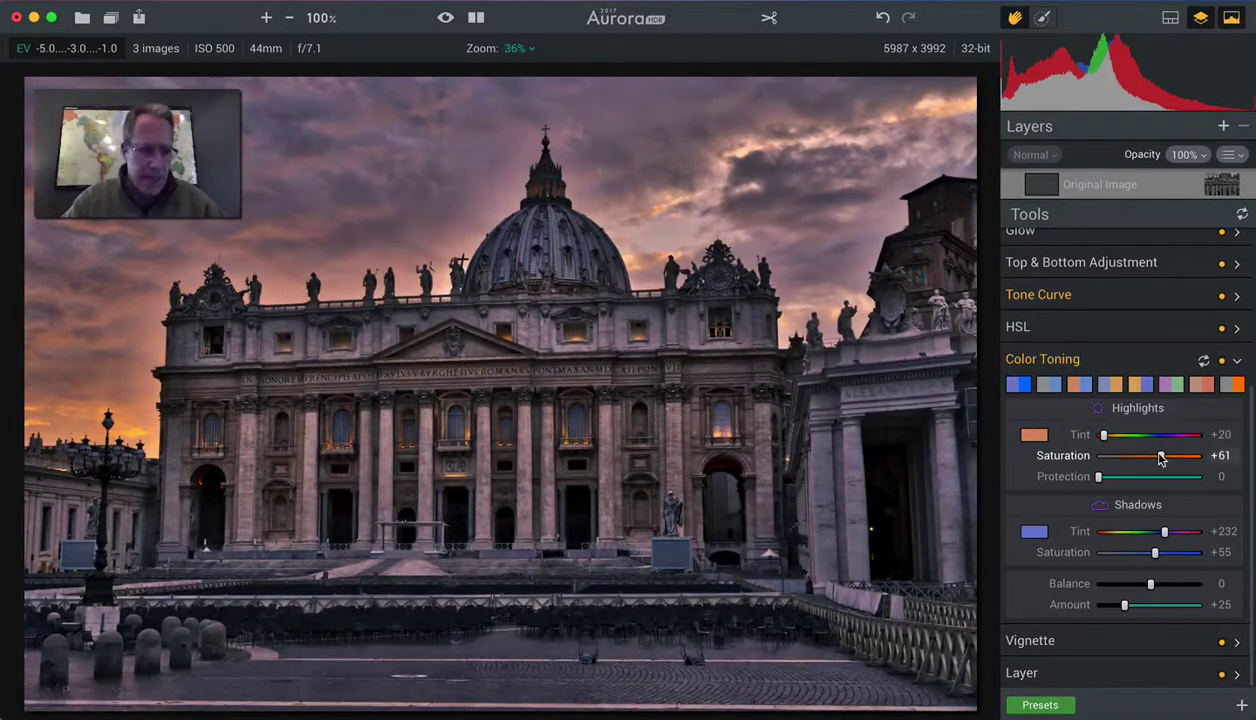
drag(1161, 458, 1164, 457)
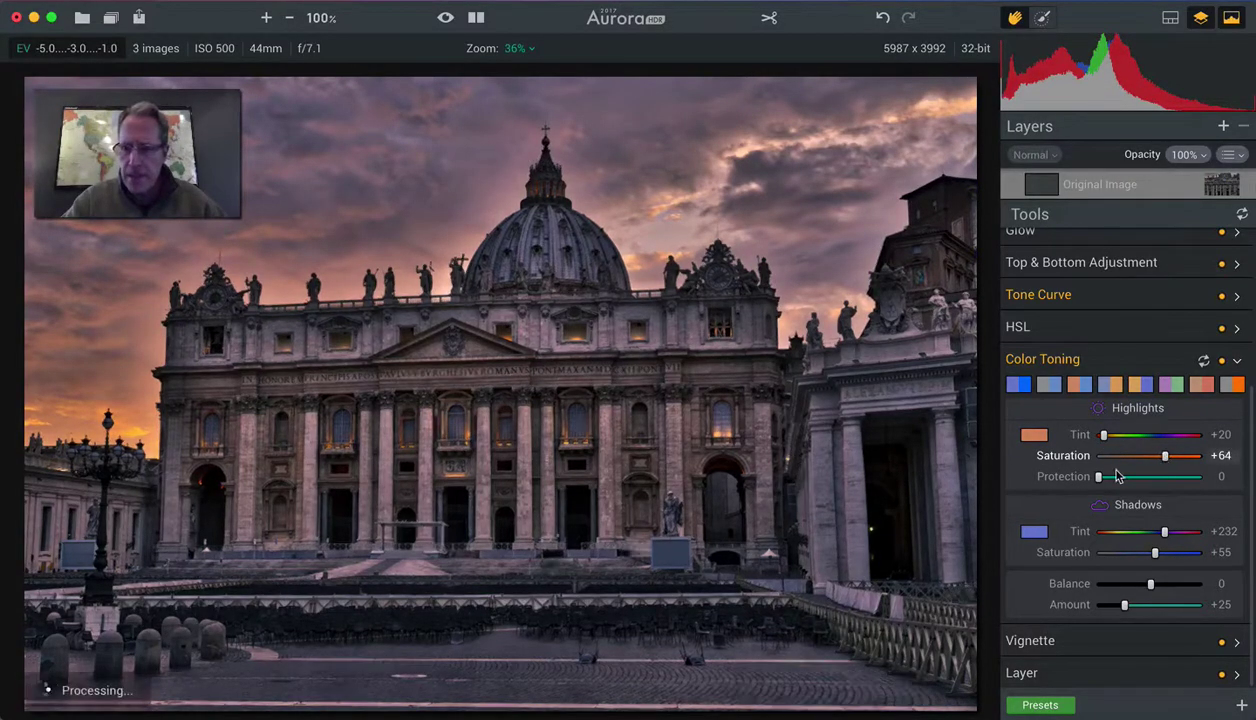
drag(1098, 478, 1149, 480)
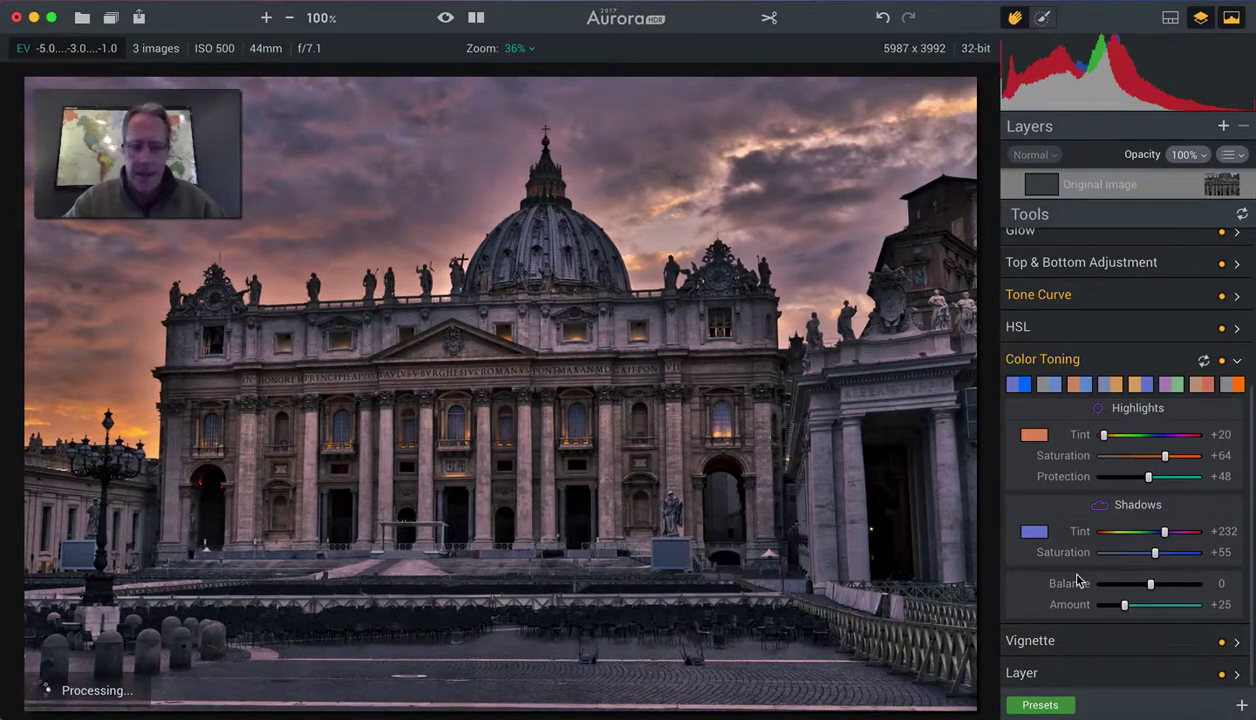
drag(1165, 532, 1167, 537)
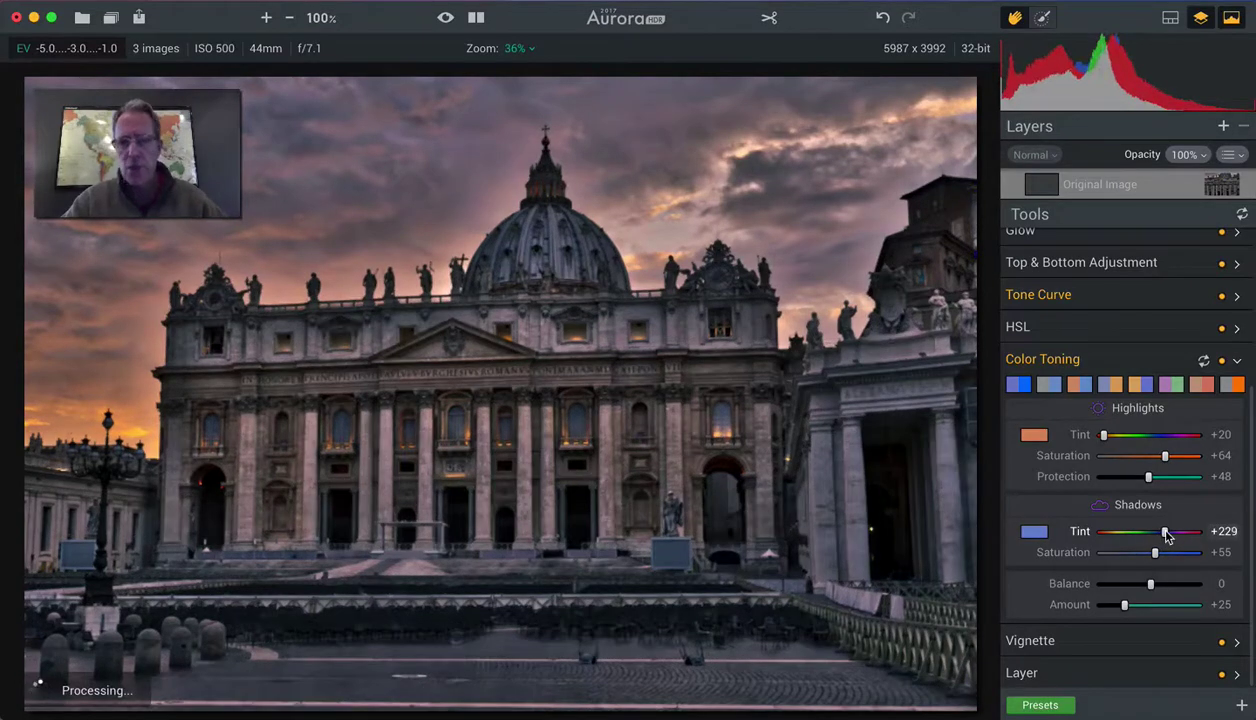
click(1221, 362)
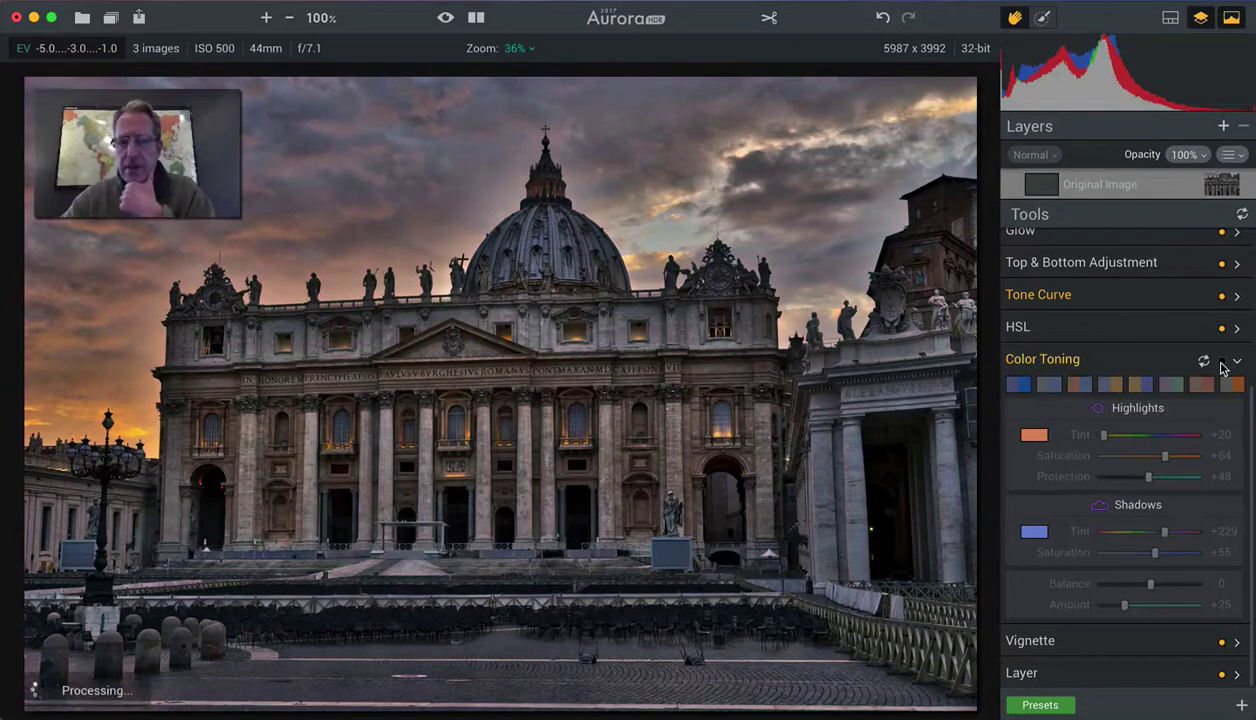
click(1221, 362)
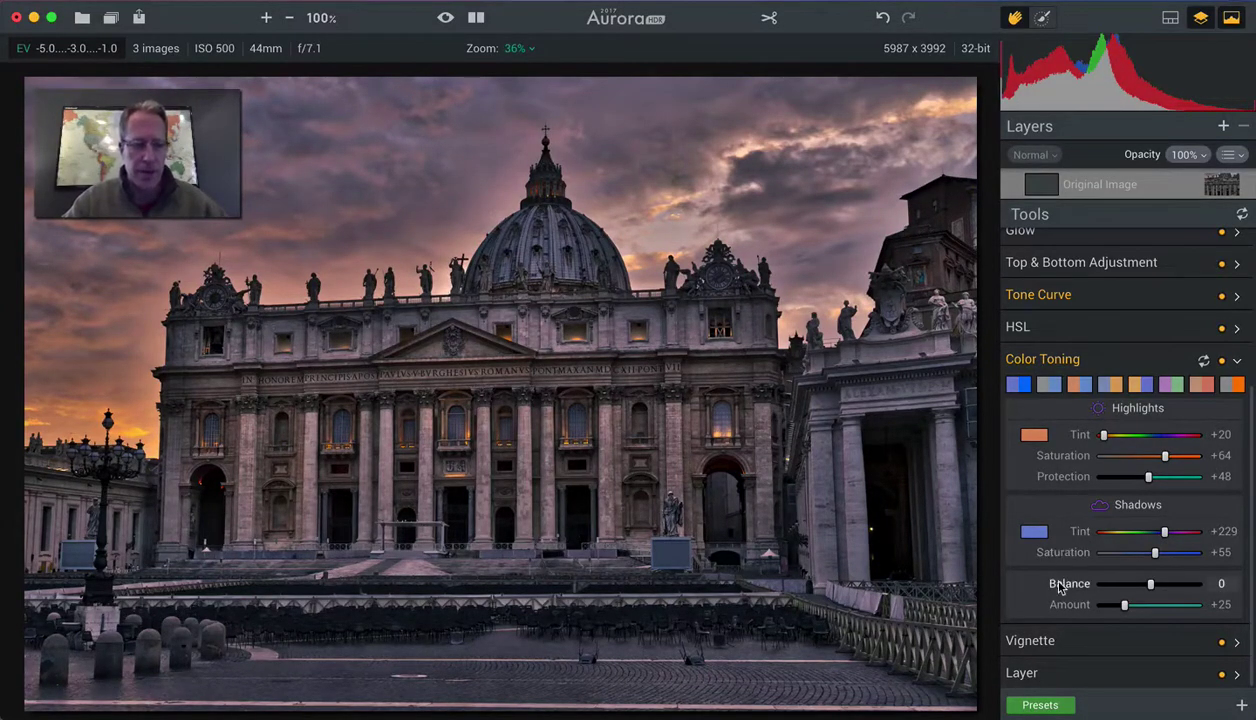
Step: Add adjustment Layer 1 with Color Temperature +32 and Tint +16, comparing it hidden and shown
click(1222, 126)
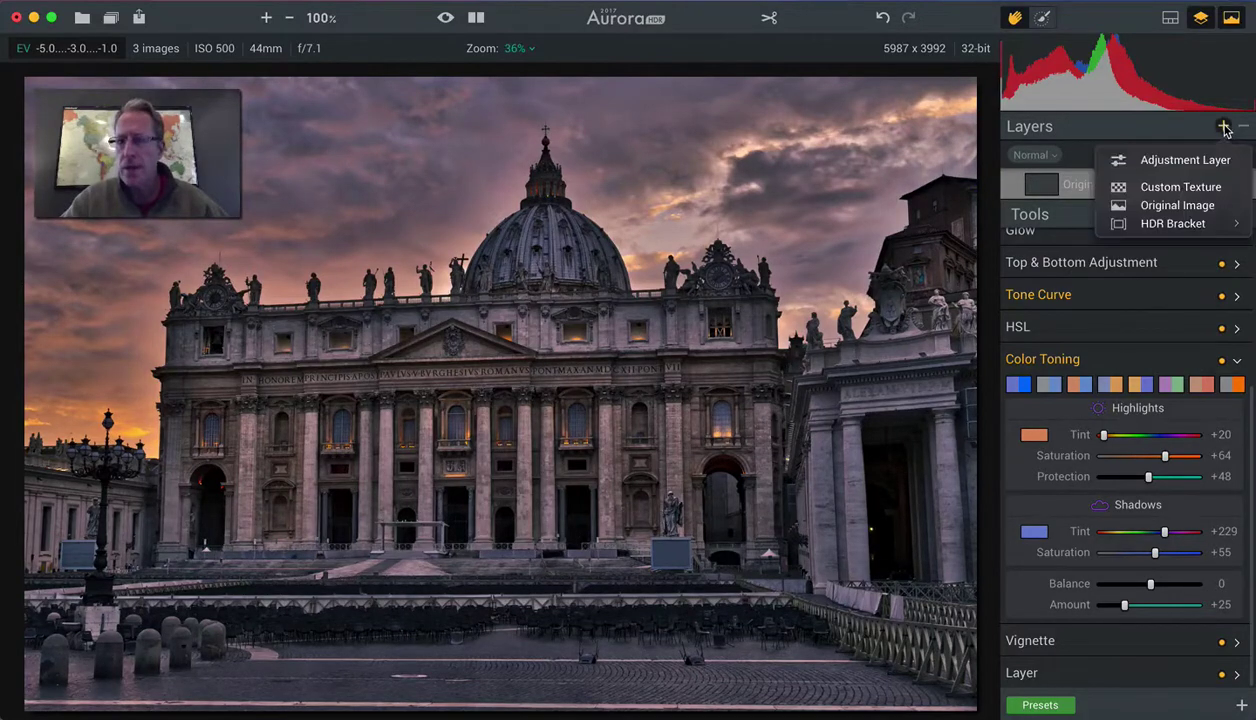
click(1177, 162)
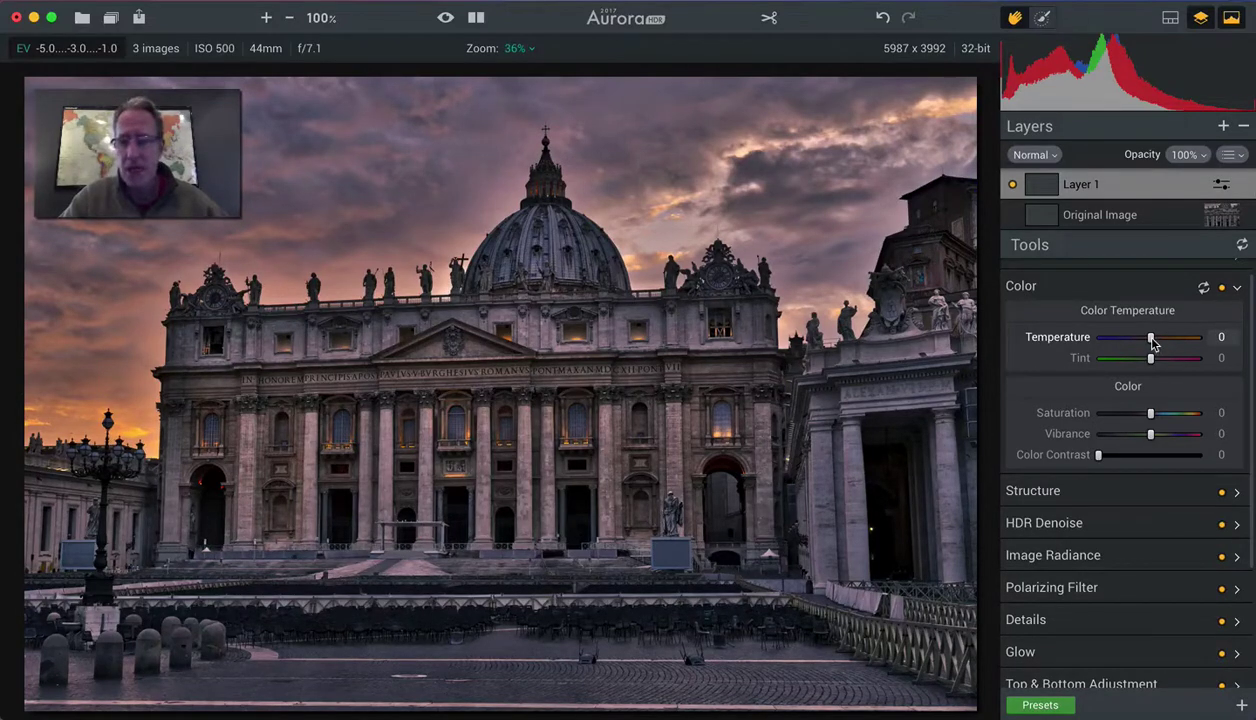
mouse_move(1153, 343)
mouse_down()
mouse_move(1168, 343)
mouse_move(1163, 359)
mouse_up()
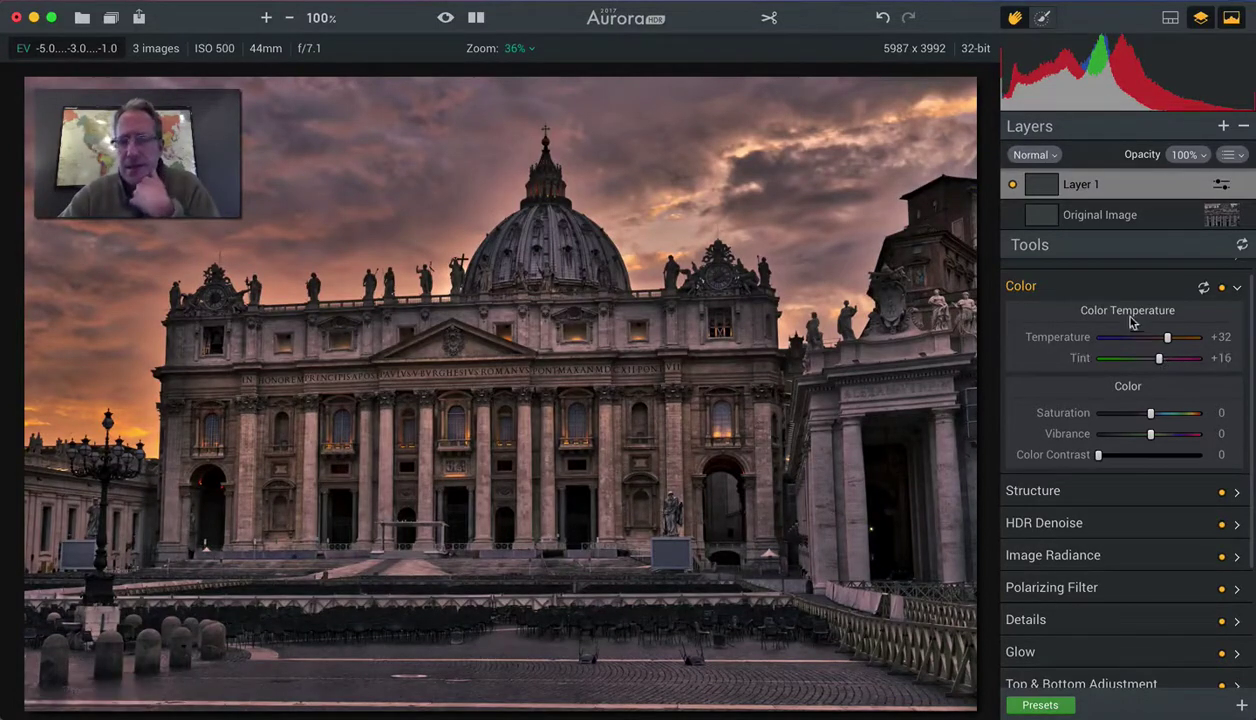
click(1221, 289)
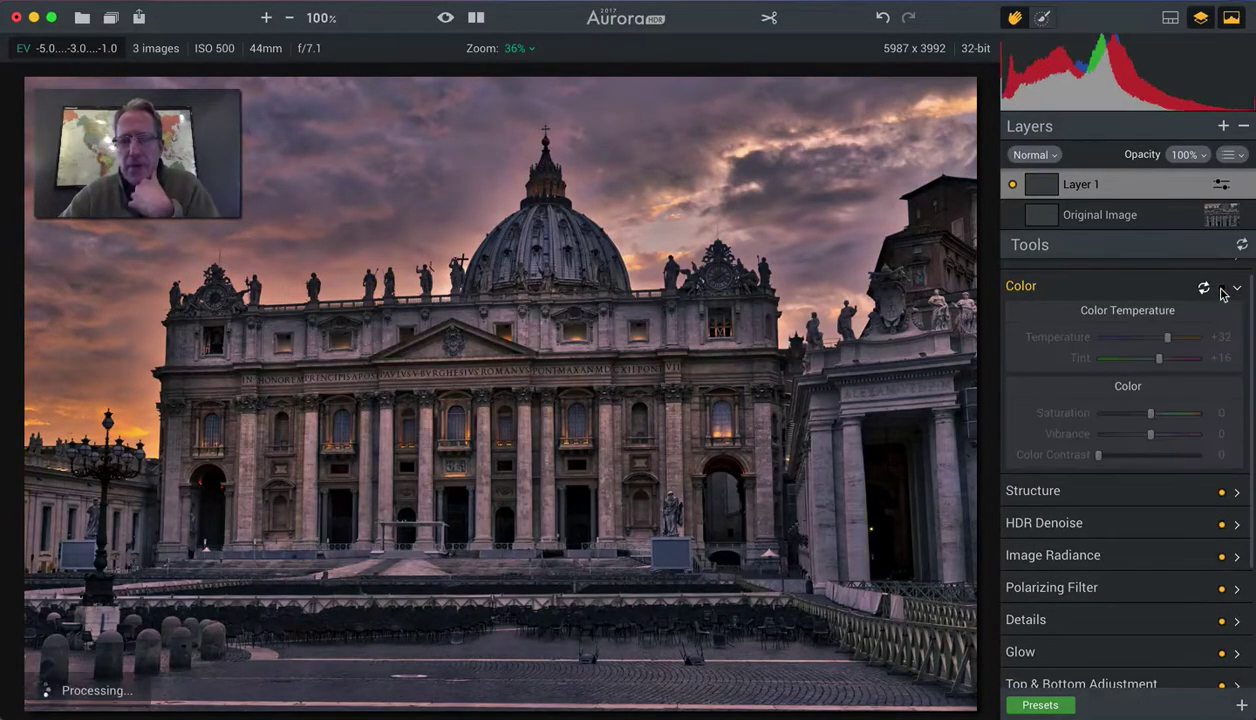
click(1221, 289)
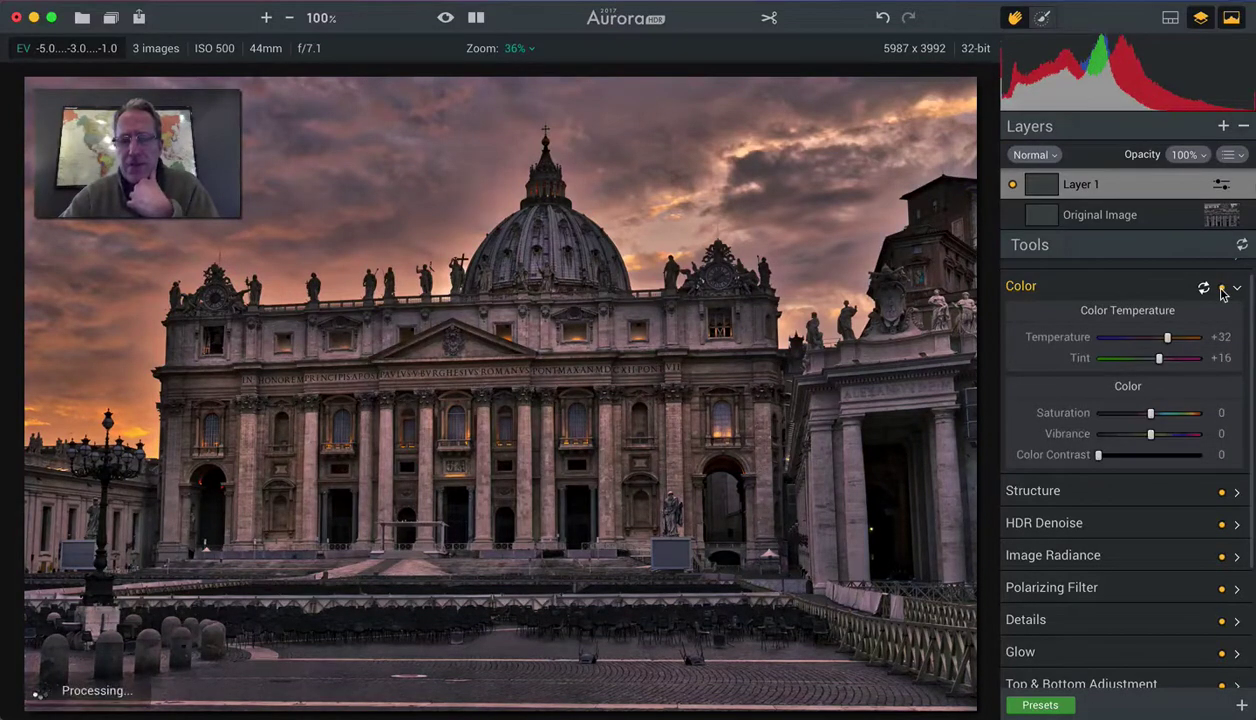
click(1011, 186)
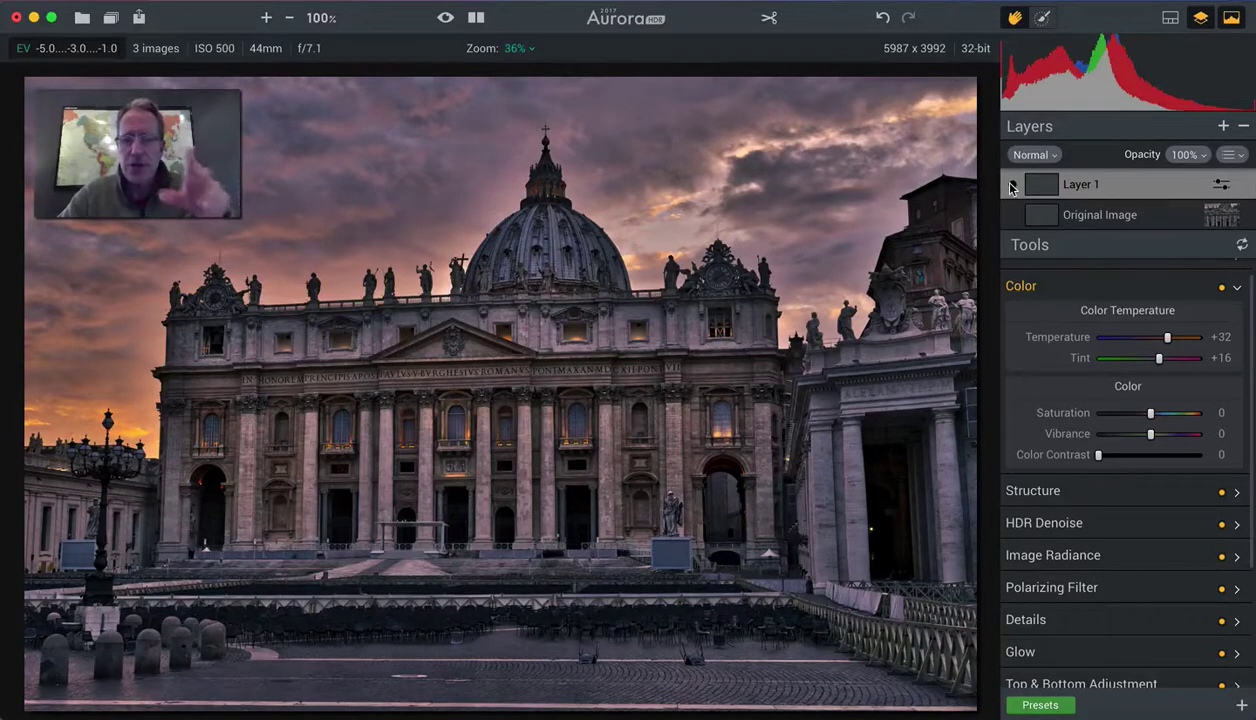
click(1012, 186)
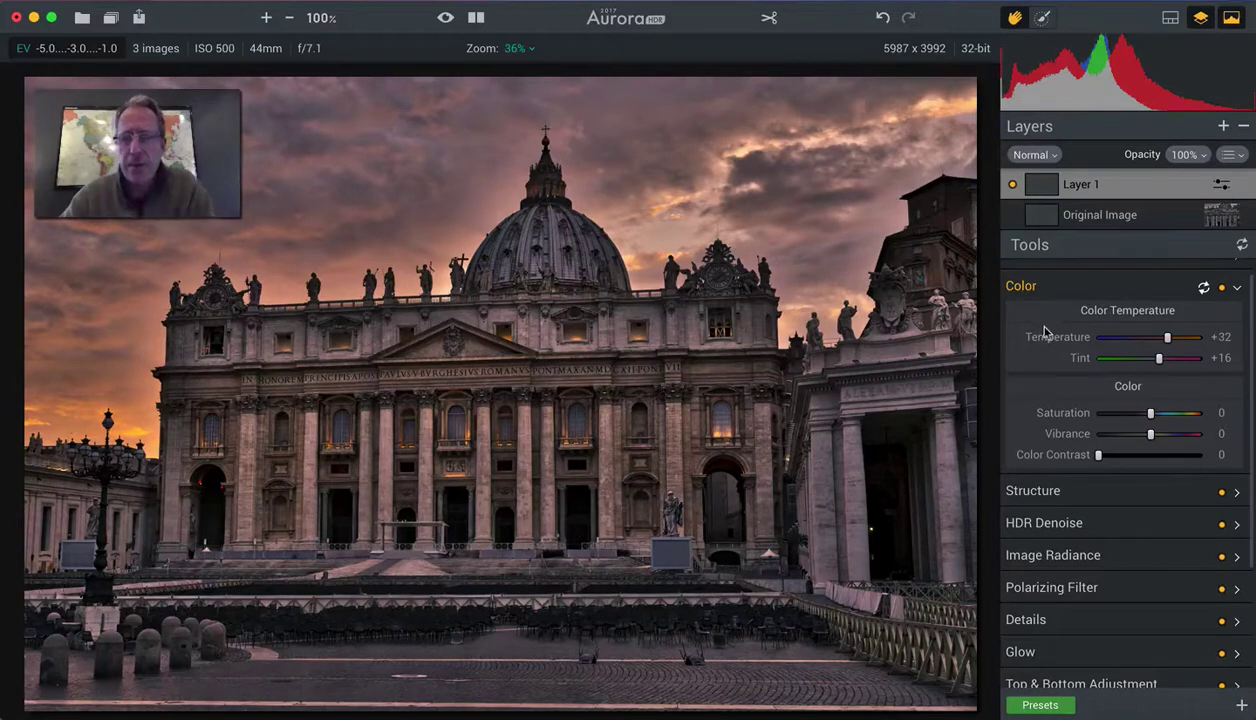
click(1080, 288)
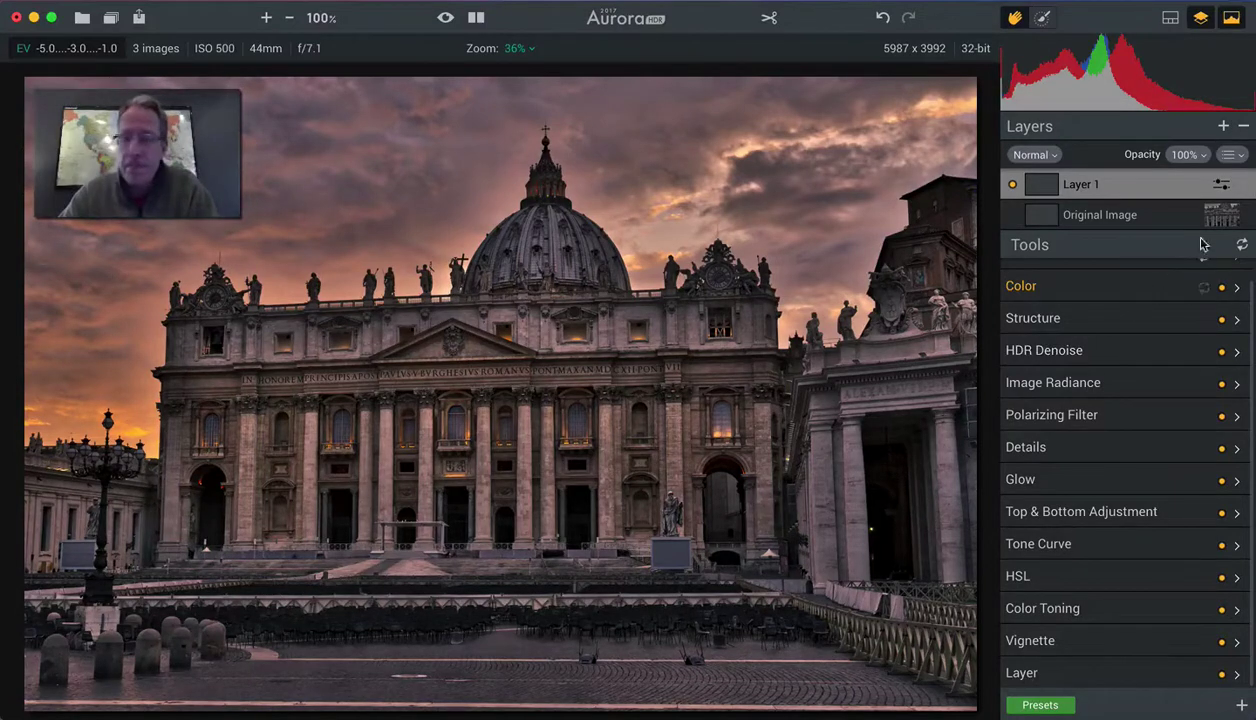
Step: Add Layer 2 and apply HDR Denoise with Amount +18 and Smooth +14
click(1222, 126)
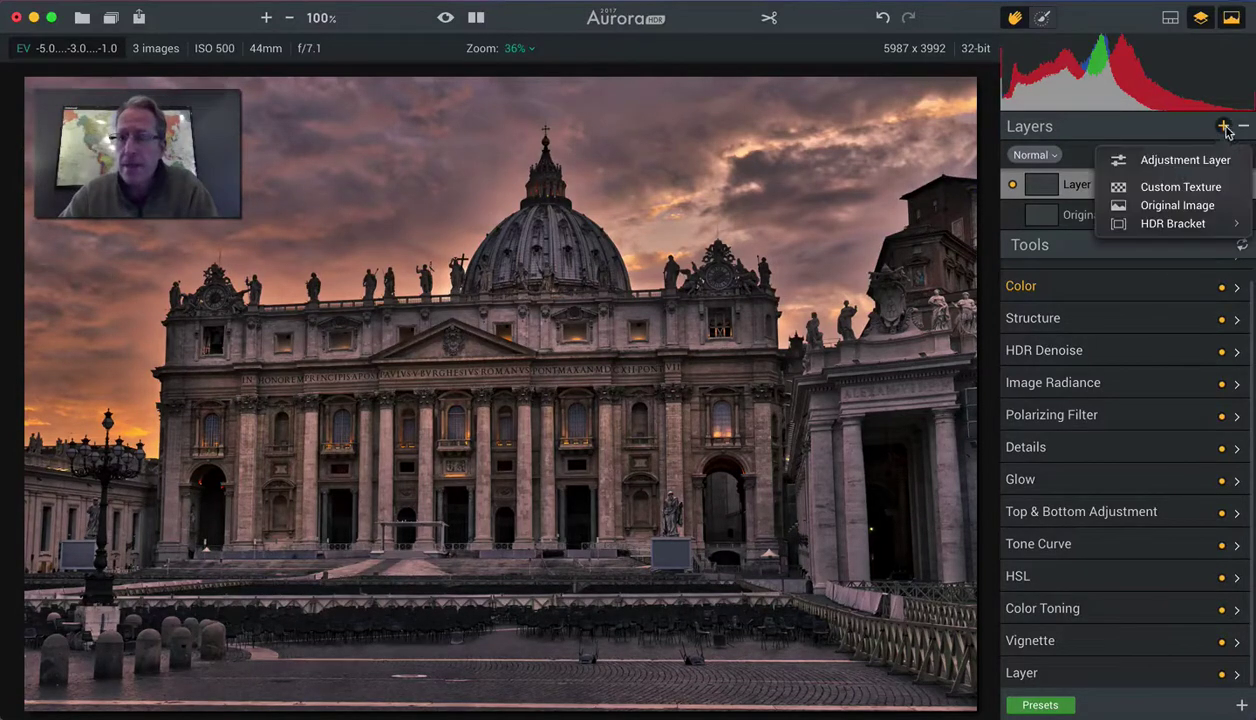
click(1155, 159)
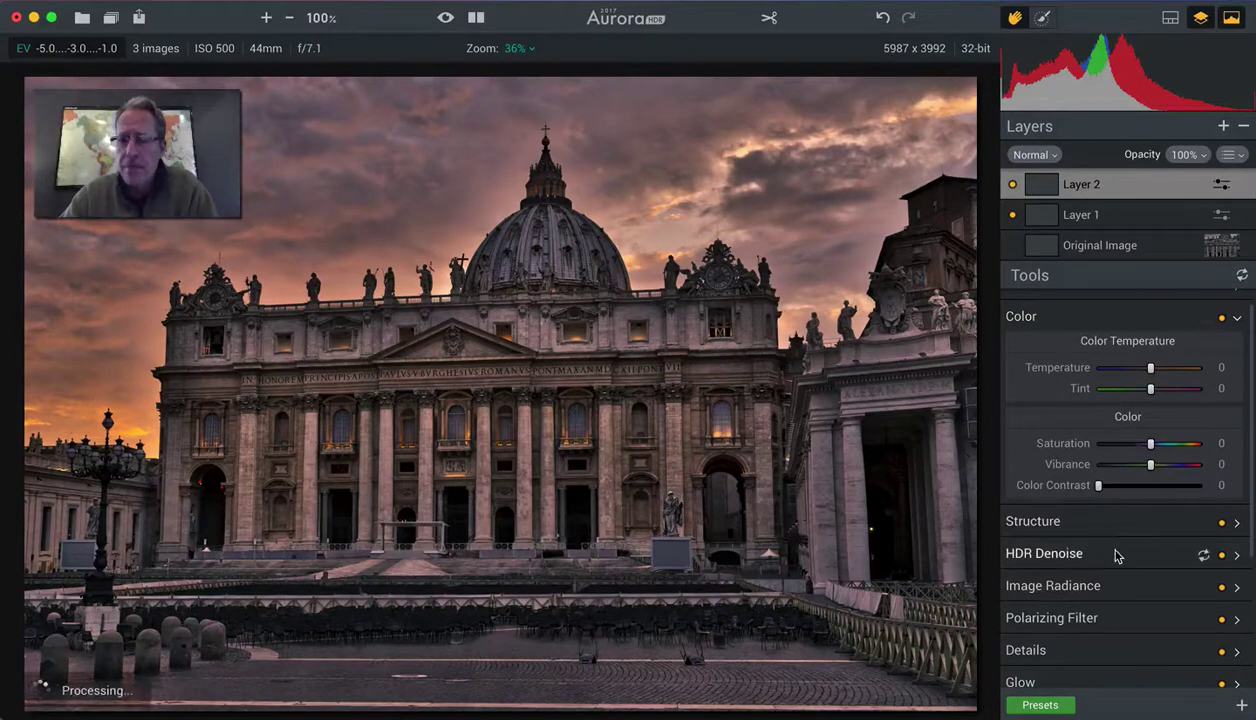
click(1117, 556)
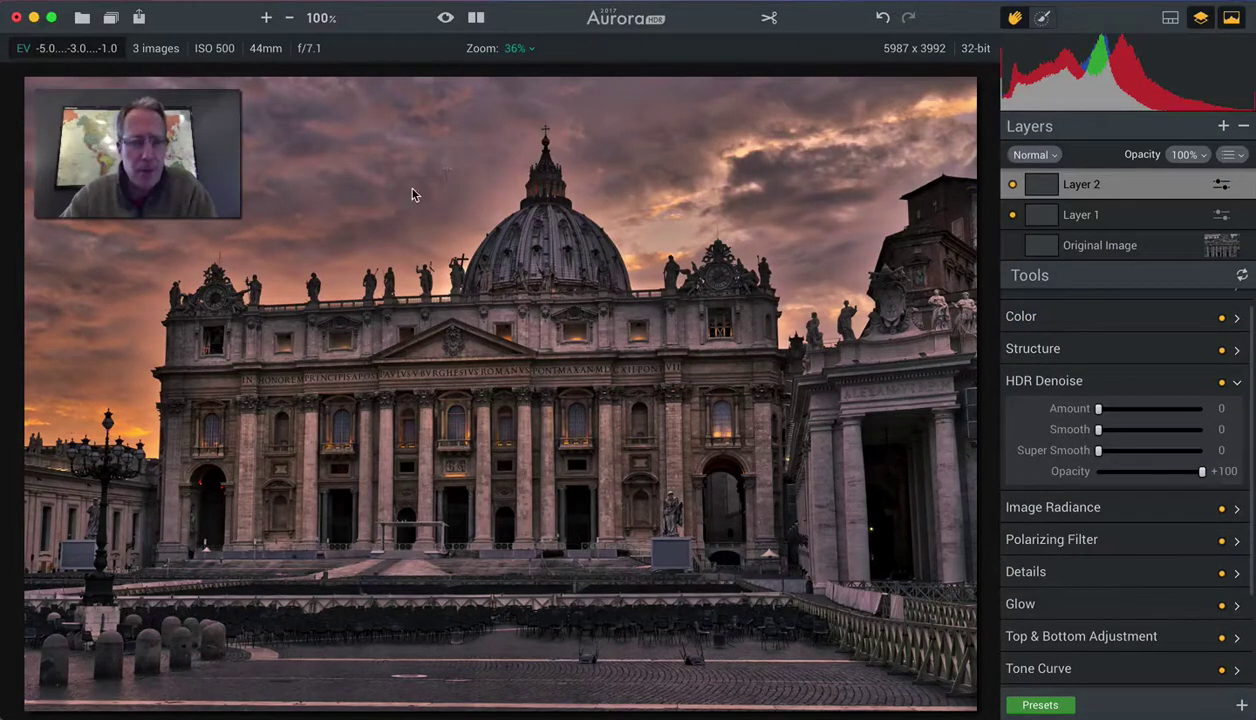
drag(1098, 409, 1111, 435)
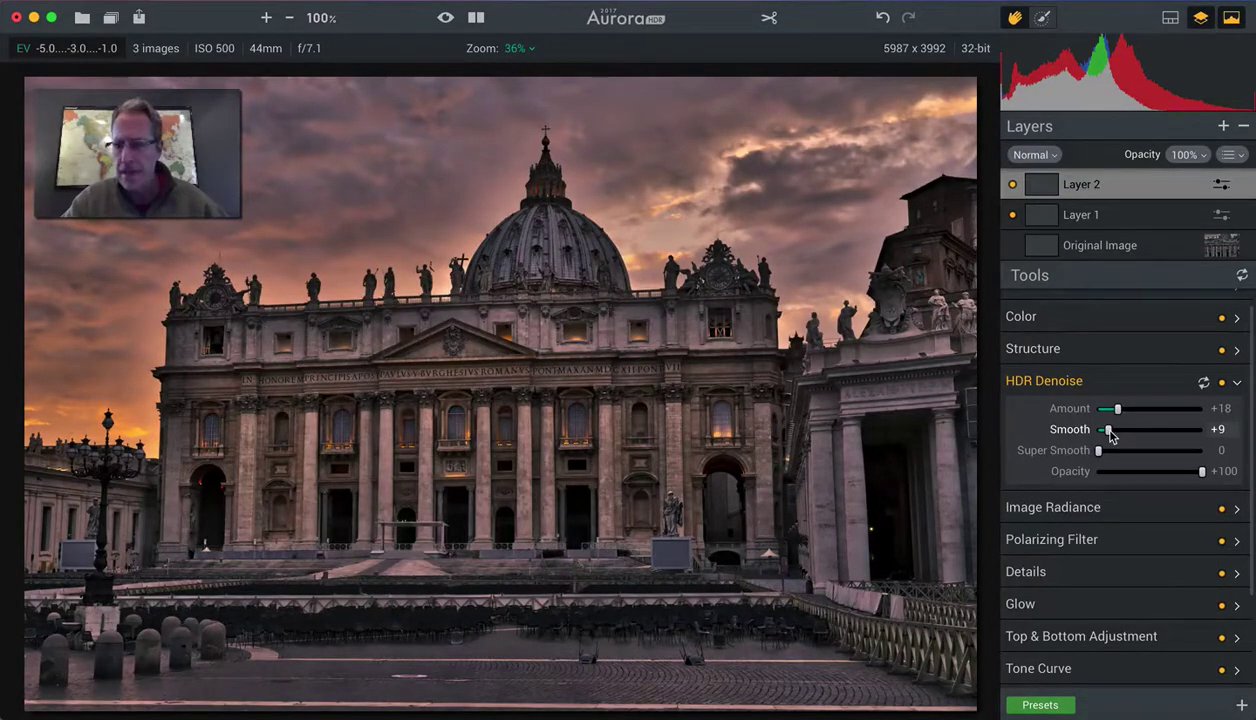
drag(1110, 436, 1114, 434)
Step: Choose the mask brush for Layer 2 and set its Opacity to 100
mouse_move(1220, 108)
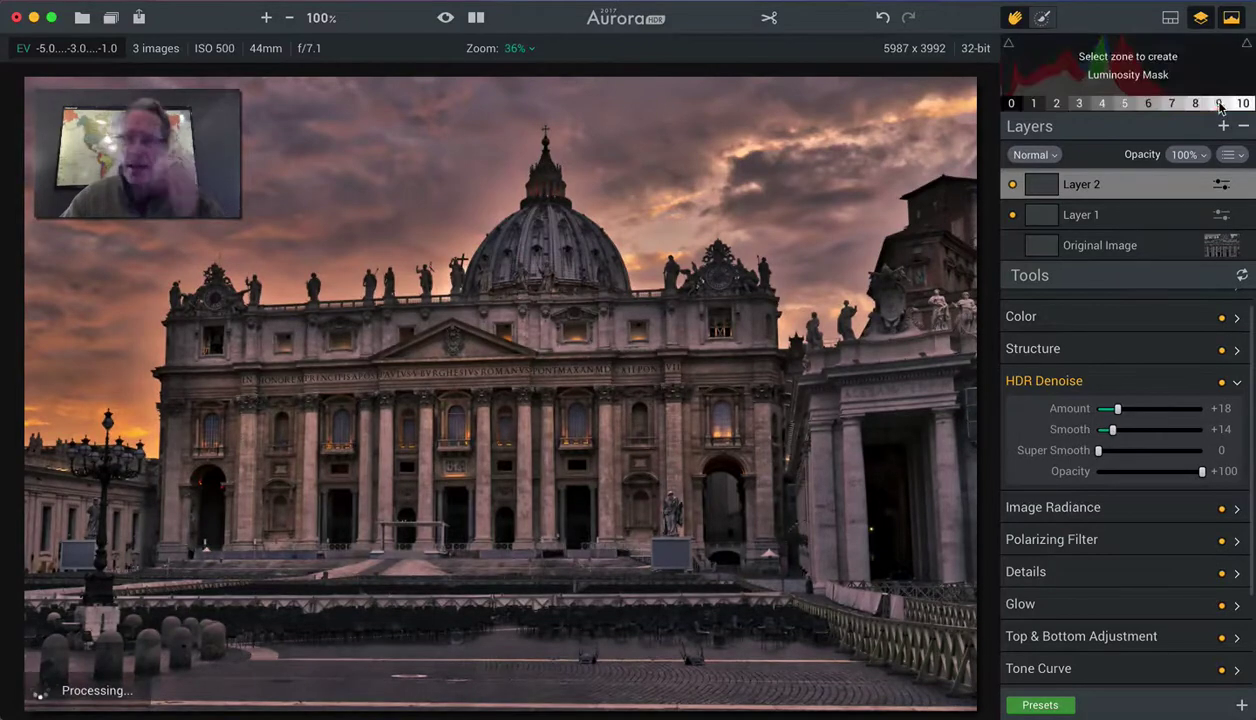
click(1042, 17)
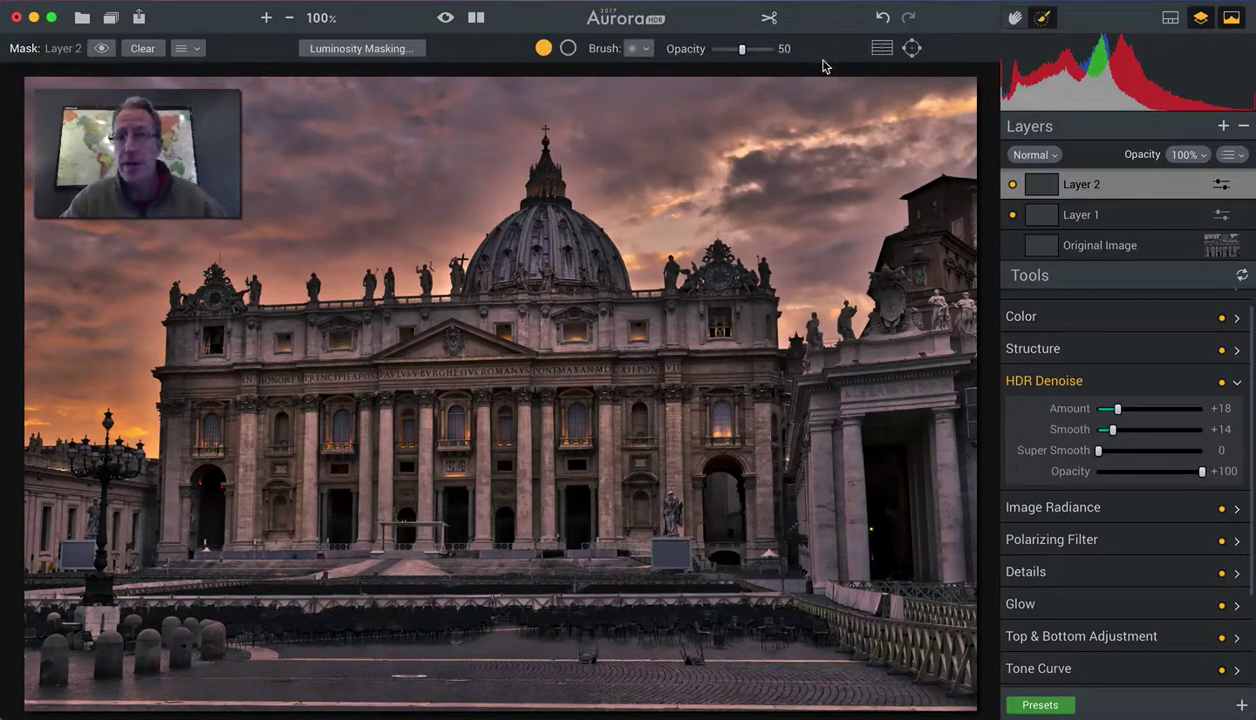
click(641, 52)
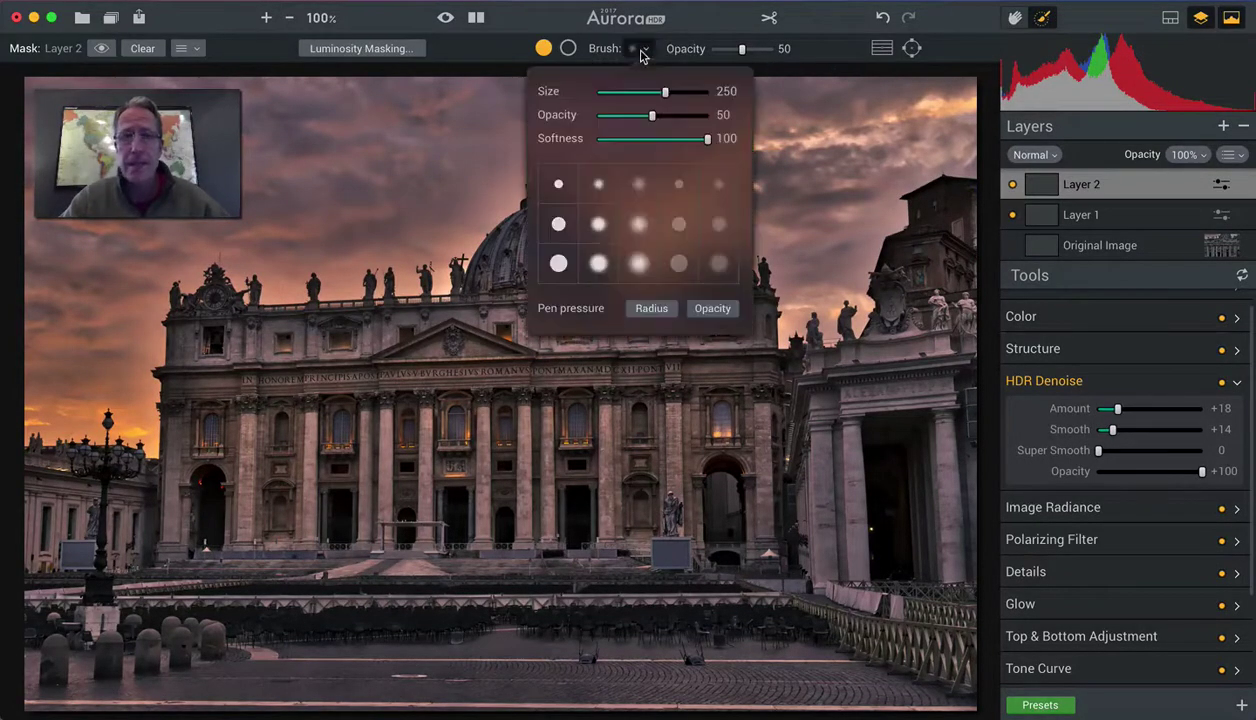
mouse_move(652, 115)
mouse_down()
mouse_move(710, 115)
mouse_move(618, 92)
mouse_up()
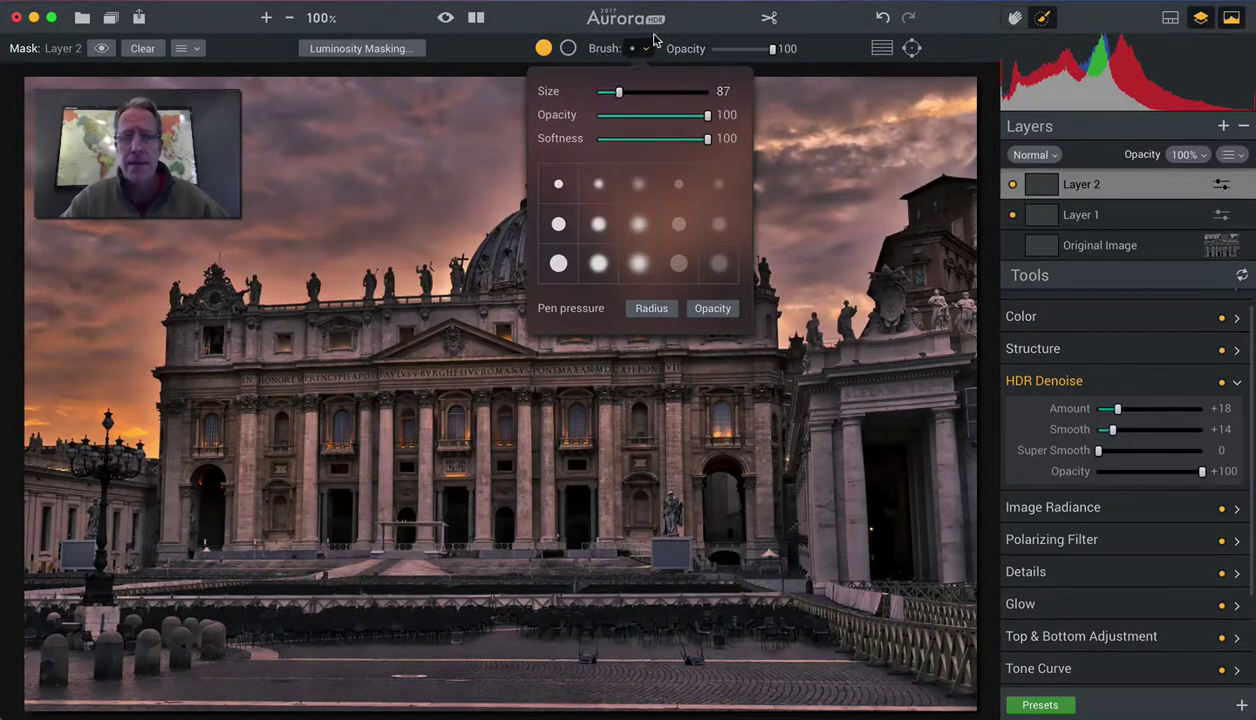
click(634, 50)
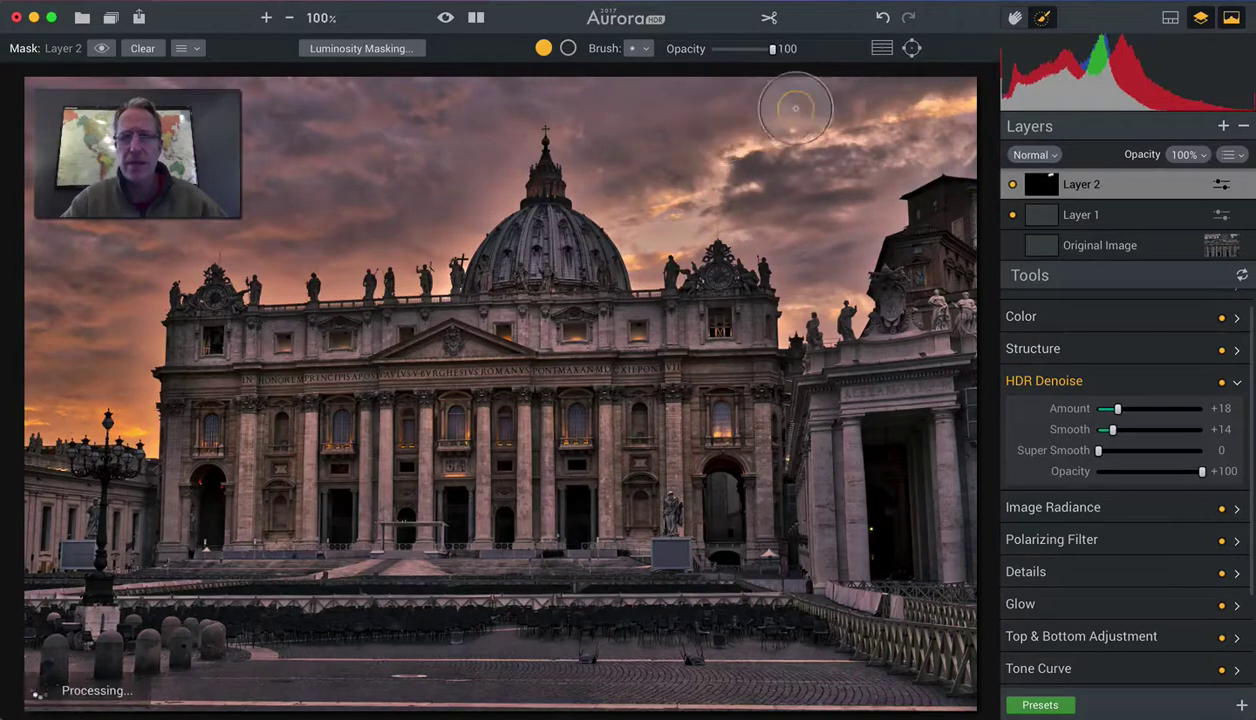
Step: Paint Layer 2's mask across the whole sky, checking coverage with the mask overlay
mouse_move(795, 108)
mouse_down()
mouse_move(893, 106)
mouse_move(985, 133)
mouse_move(883, 189)
mouse_move(812, 318)
mouse_move(809, 238)
mouse_move(776, 227)
mouse_move(767, 249)
mouse_move(697, 232)
mouse_move(658, 271)
mouse_move(615, 209)
mouse_move(670, 173)
mouse_move(661, 161)
mouse_move(609, 167)
mouse_move(607, 130)
mouse_move(538, 115)
mouse_move(534, 140)
mouse_move(497, 148)
mouse_move(486, 192)
mouse_move(451, 232)
mouse_move(389, 273)
mouse_move(378, 255)
mouse_move(290, 273)
mouse_move(226, 254)
mouse_up()
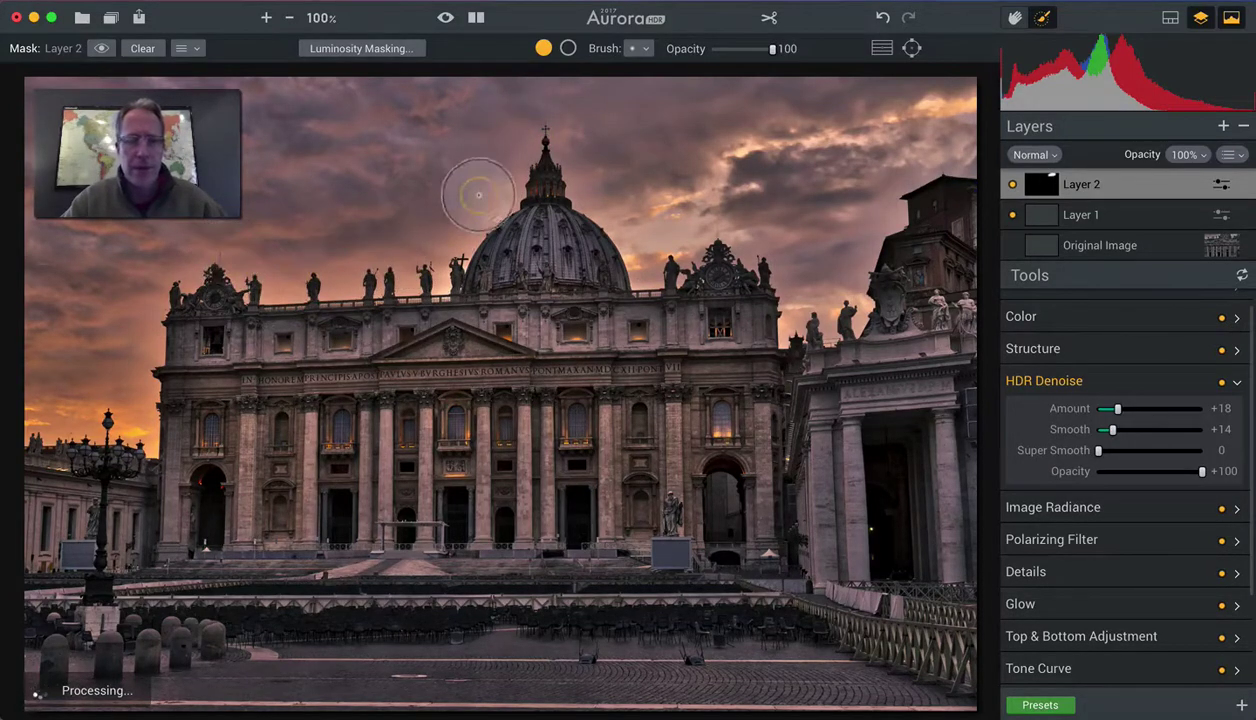
mouse_move(479, 195)
mouse_down()
mouse_move(292, 177)
mouse_move(443, 112)
mouse_move(48, 106)
mouse_move(298, 161)
mouse_move(160, 246)
mouse_move(211, 267)
mouse_move(138, 299)
mouse_move(125, 415)
mouse_move(22, 408)
mouse_move(128, 305)
mouse_move(18, 313)
mouse_move(45, 243)
mouse_move(30, 103)
mouse_move(28, 140)
mouse_up()
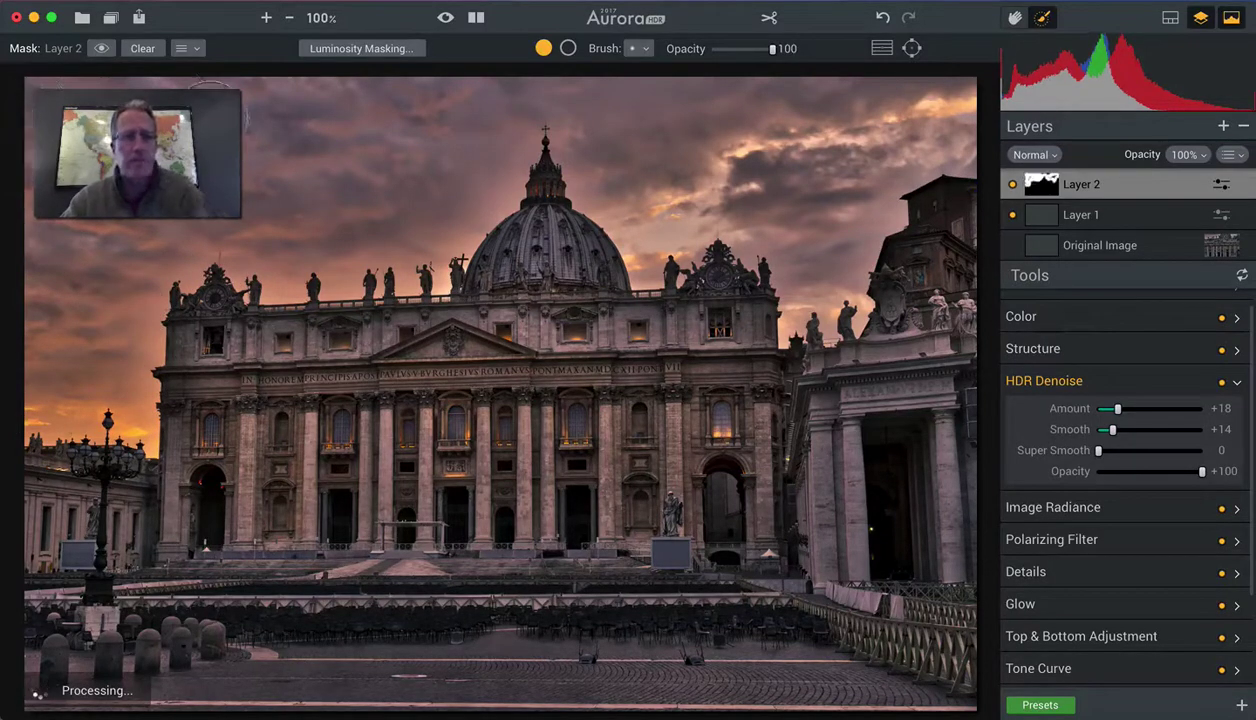
click(101, 48)
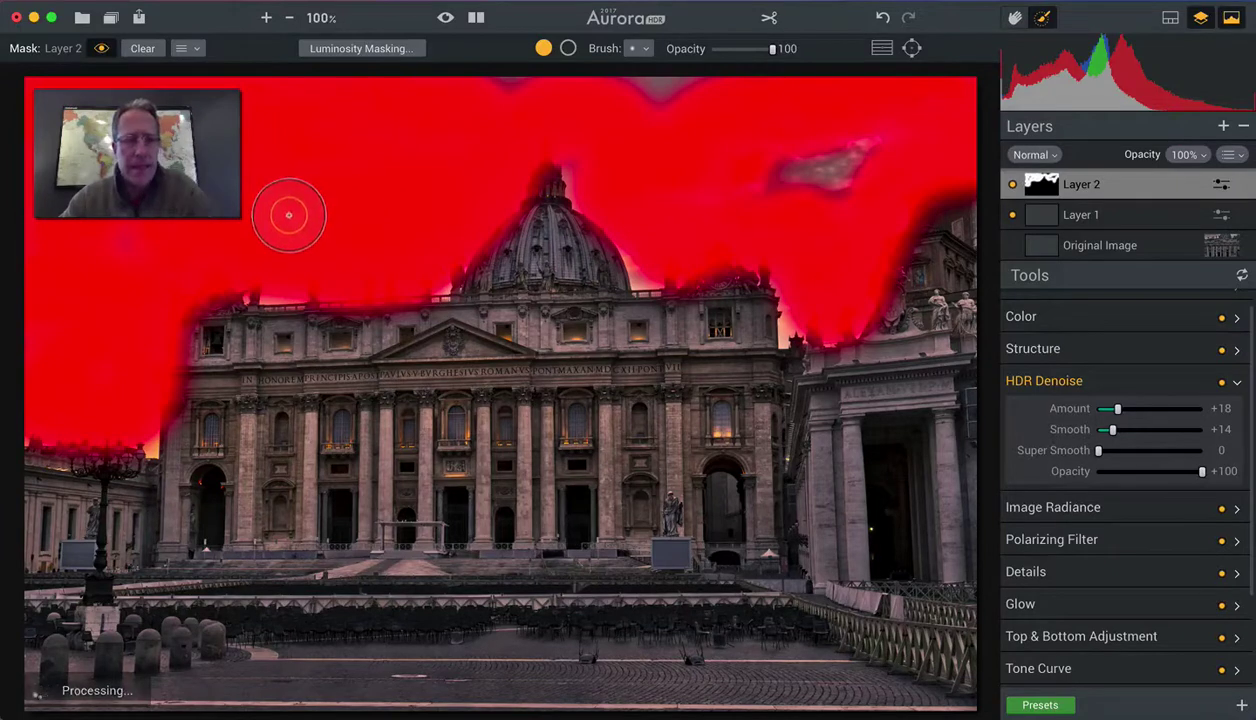
mouse_move(421, 107)
mouse_down()
mouse_move(599, 87)
mouse_move(698, 100)
mouse_move(597, 152)
mouse_move(634, 230)
mouse_move(899, 156)
mouse_move(816, 179)
mouse_move(847, 160)
mouse_up()
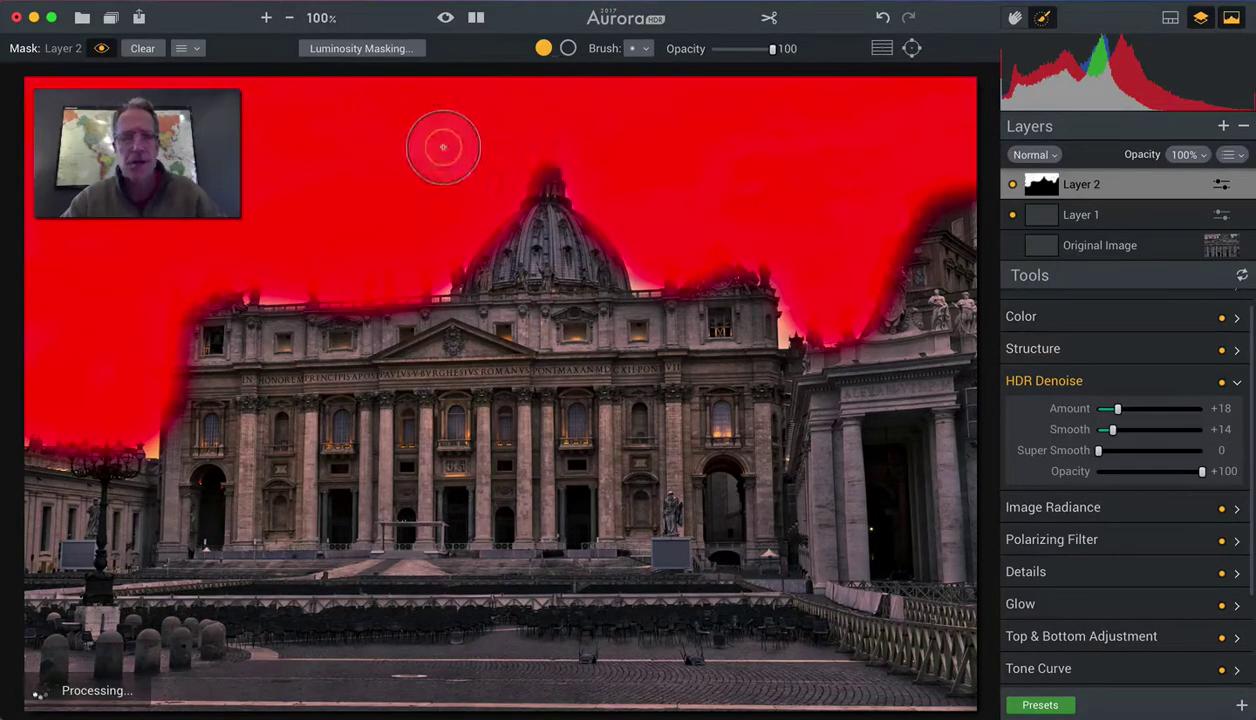
click(101, 48)
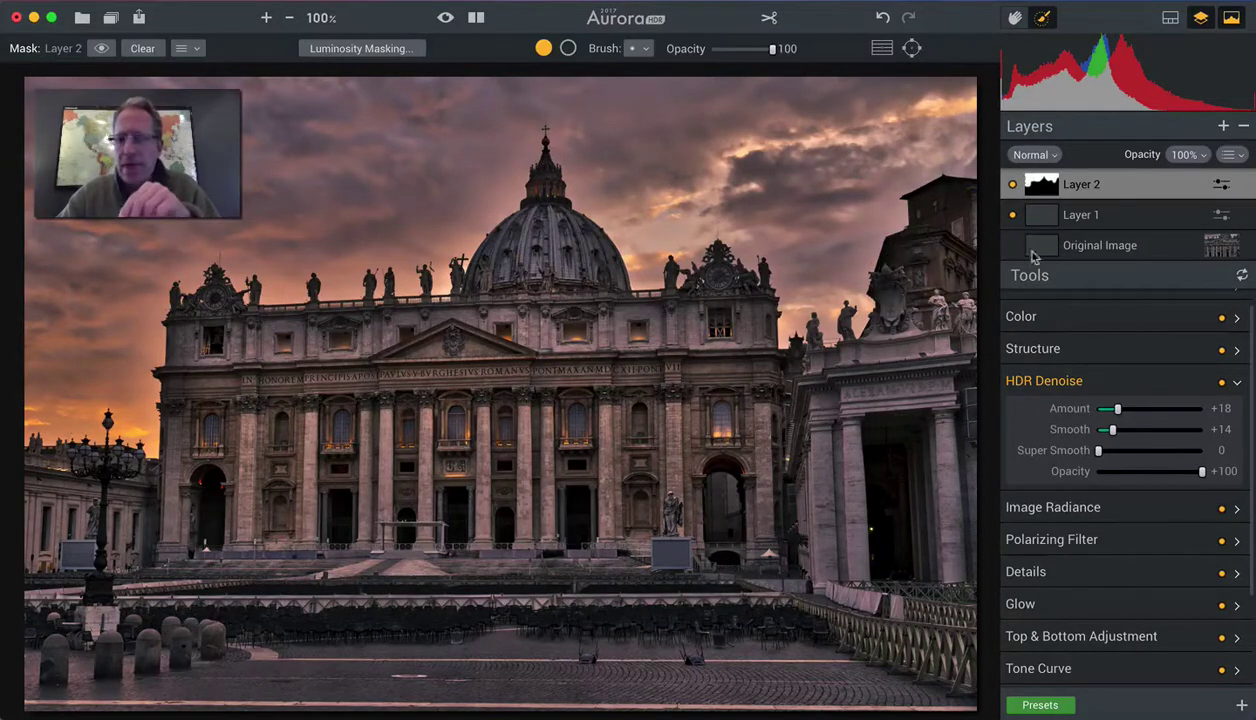
Step: On Original Image set HDR Look -59, Exposure +4, Highlights +14, then re-enable Layers 1 and 2
click(1096, 246)
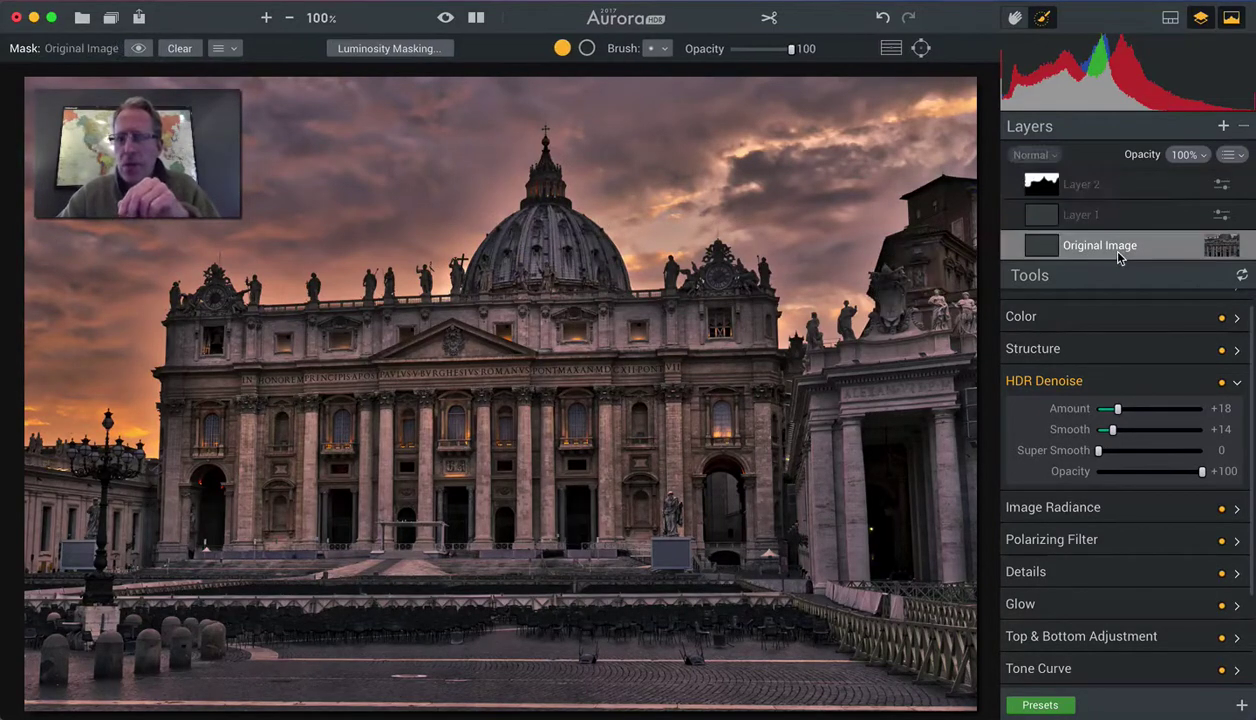
scroll(1110, 328, up, 1)
click(1133, 308)
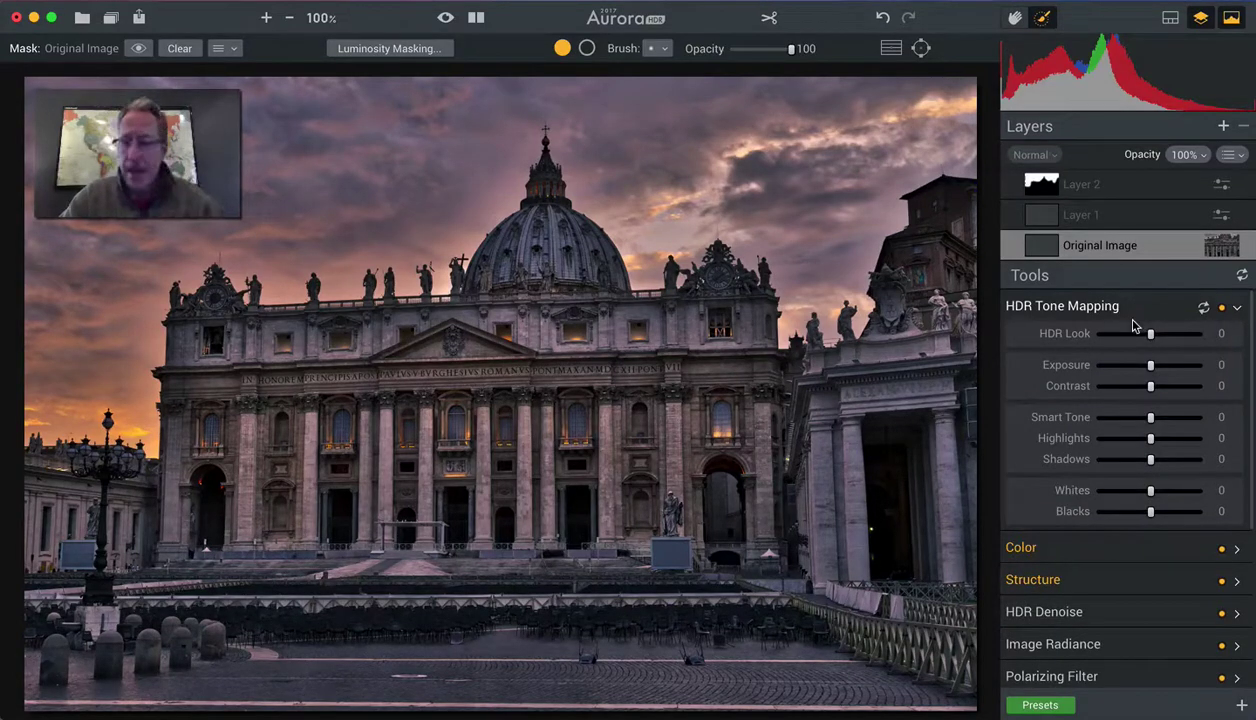
drag(1134, 337, 1118, 342)
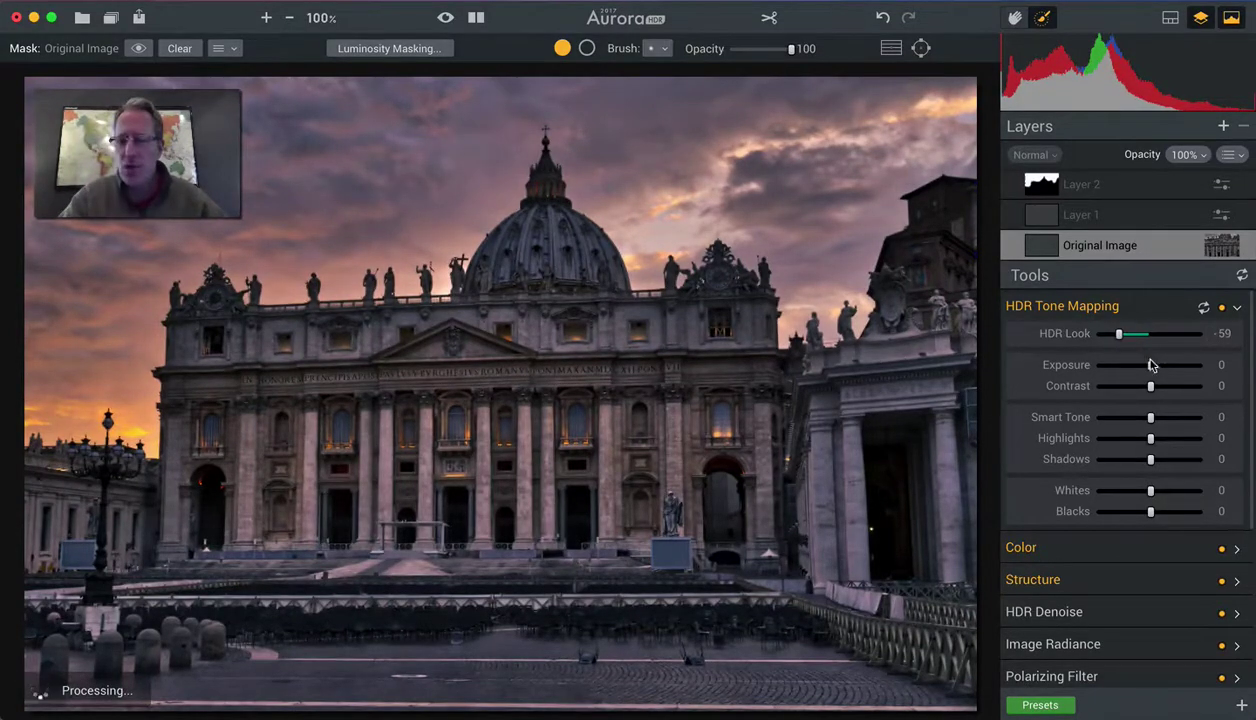
drag(1150, 366, 1152, 370)
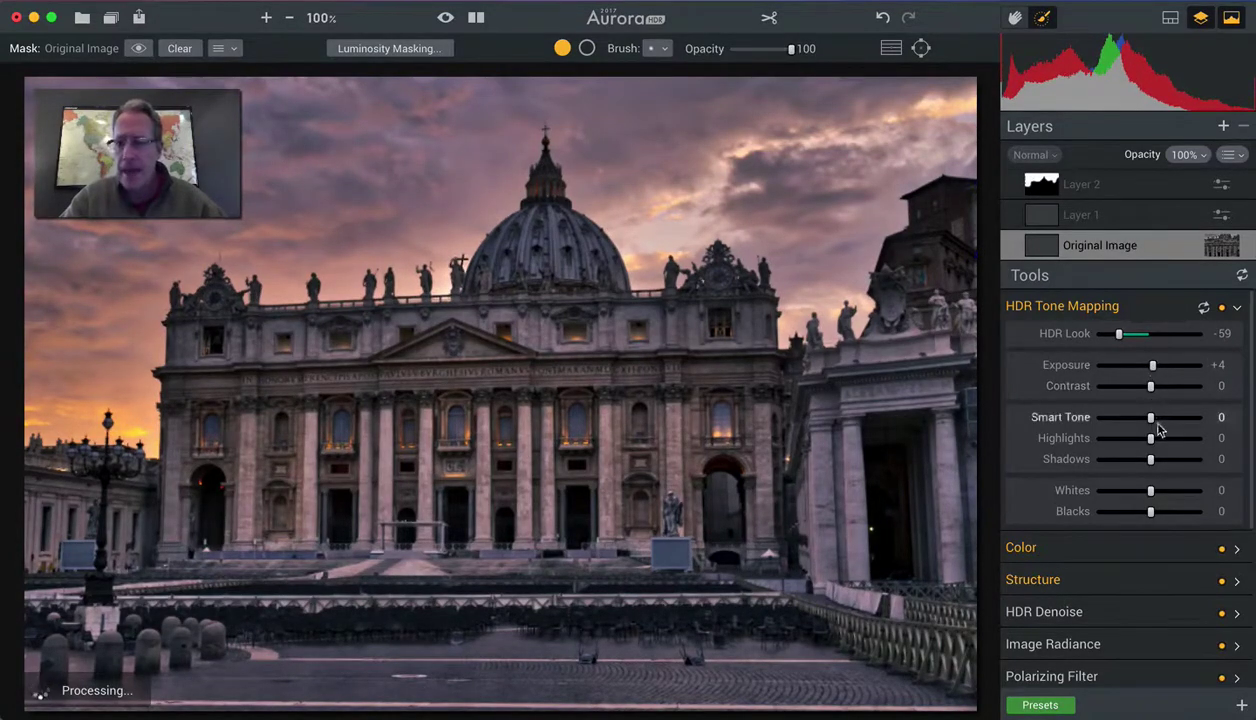
drag(1150, 438, 1158, 447)
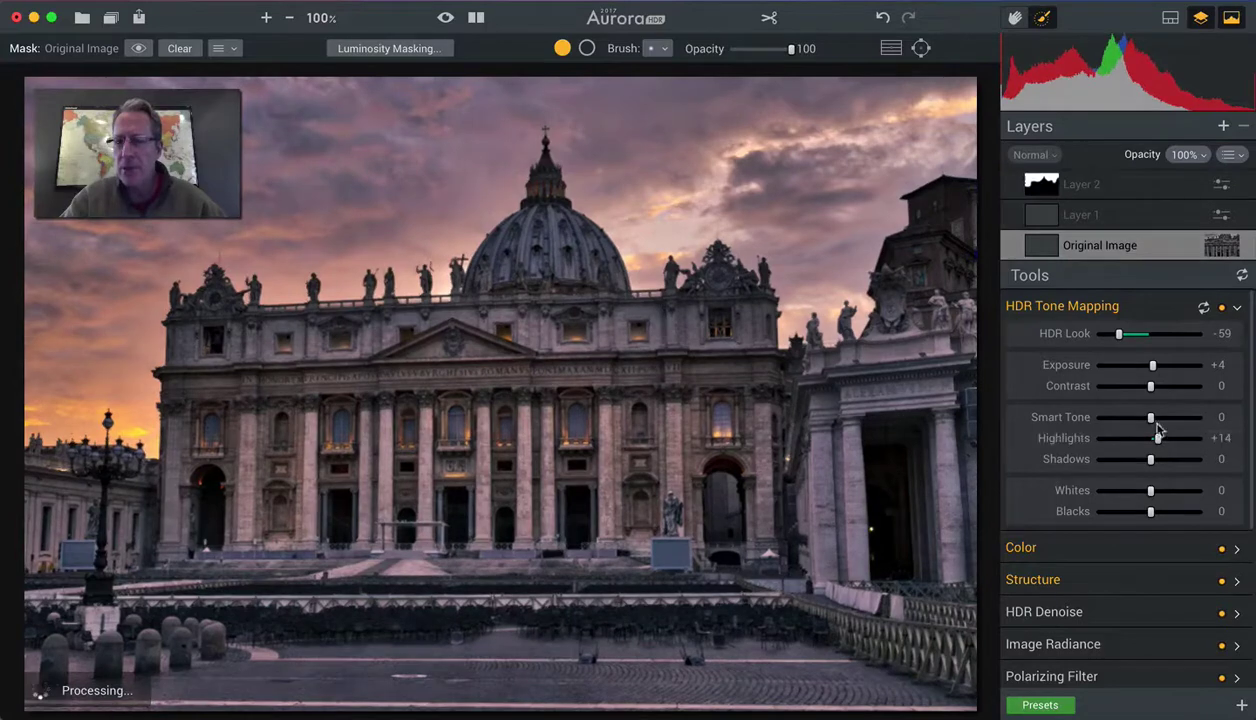
click(1013, 217)
click(1012, 186)
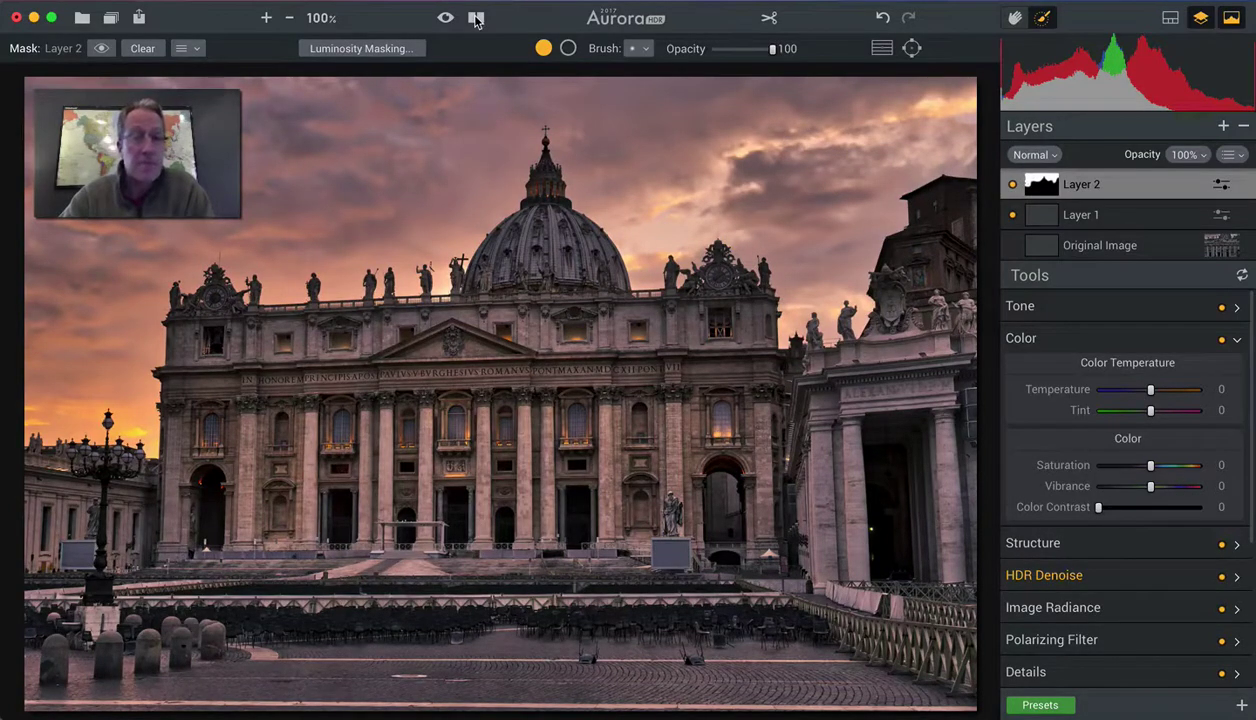
click(476, 18)
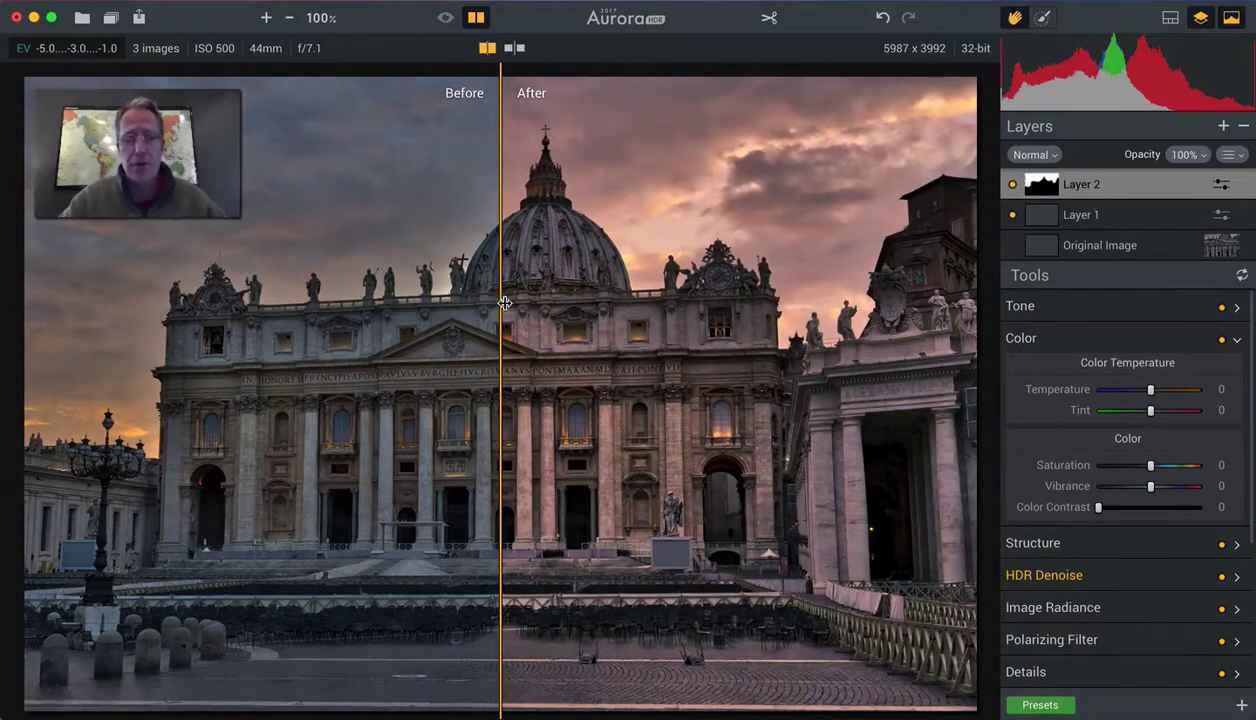
drag(500, 303, 758, 361)
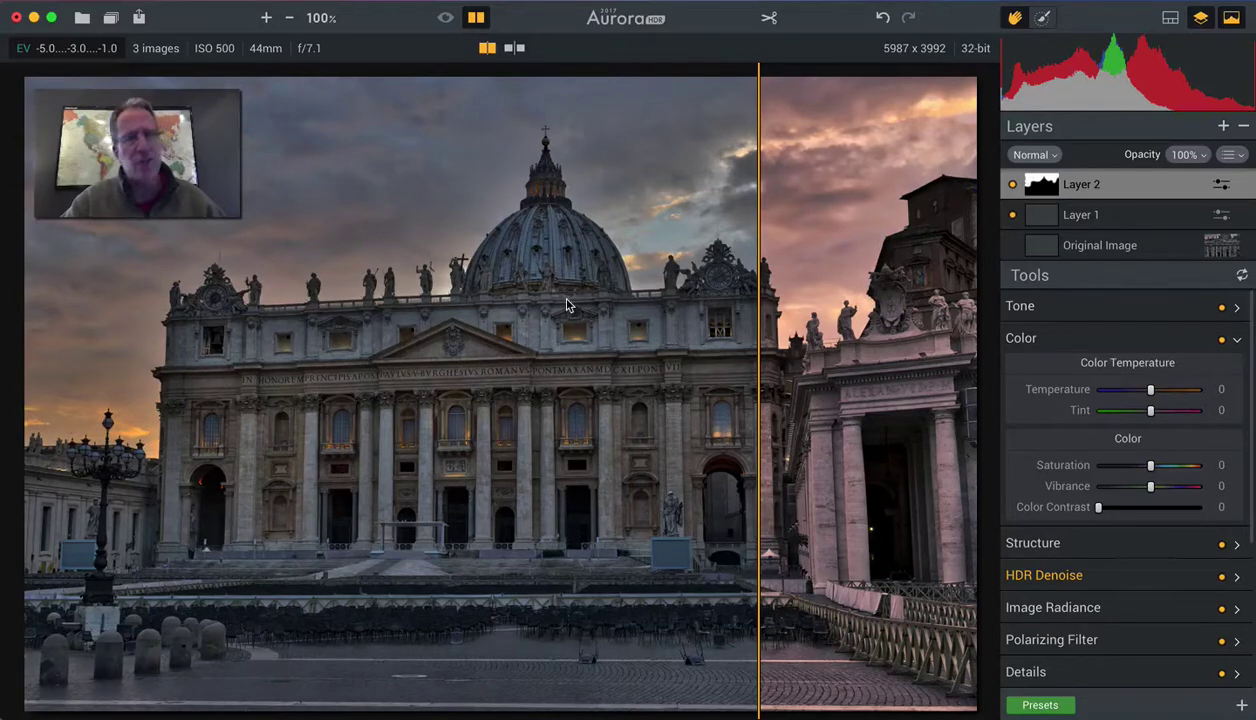
drag(757, 165, 178, 190)
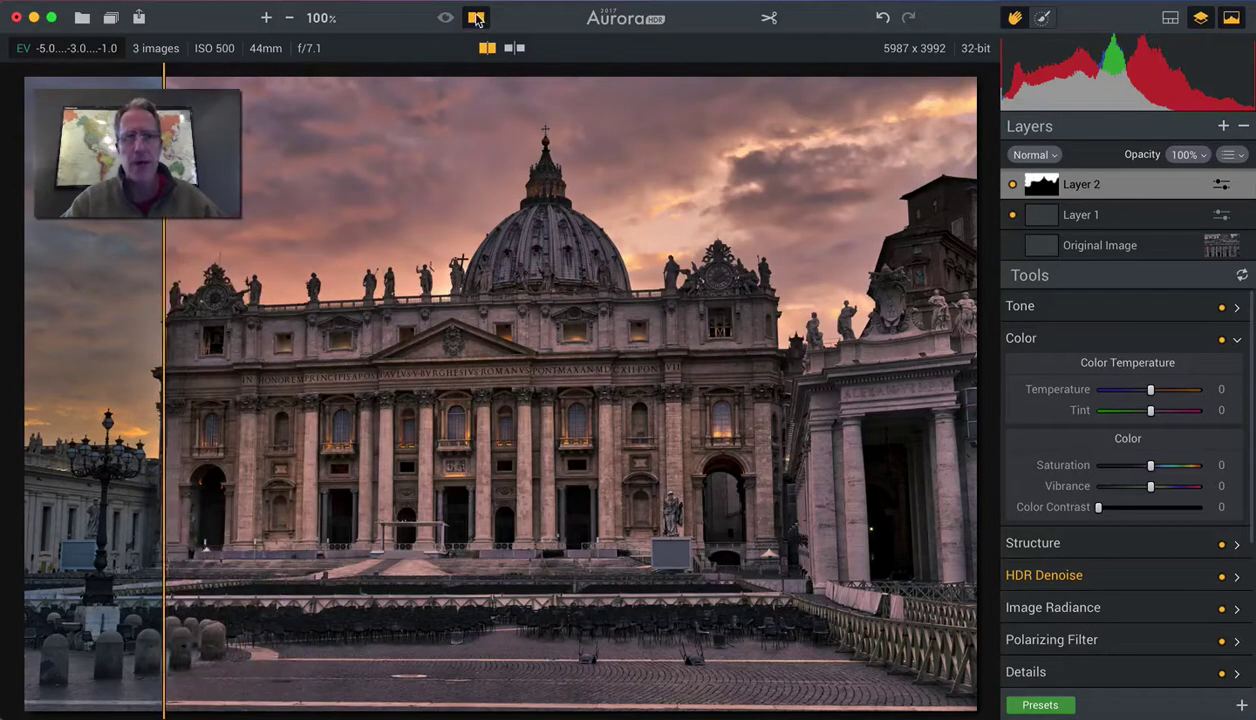
click(476, 18)
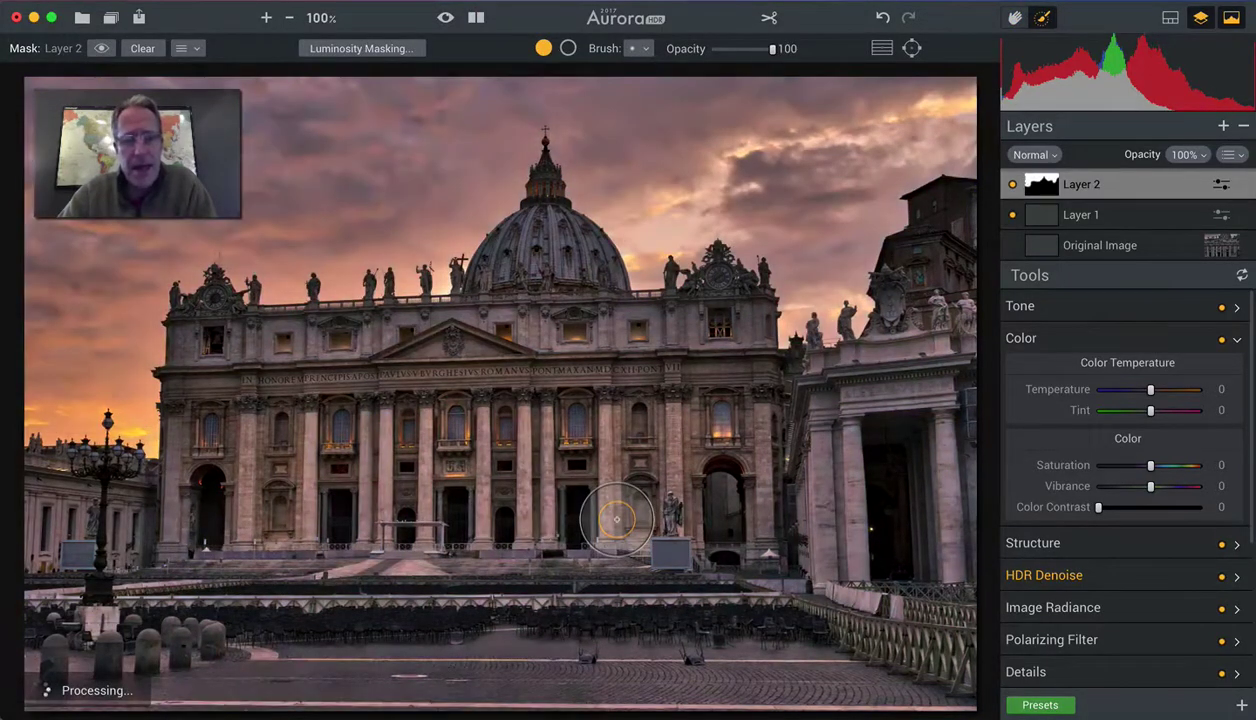
Step: Collapse the Color section header so the full list of tools shows
click(1078, 343)
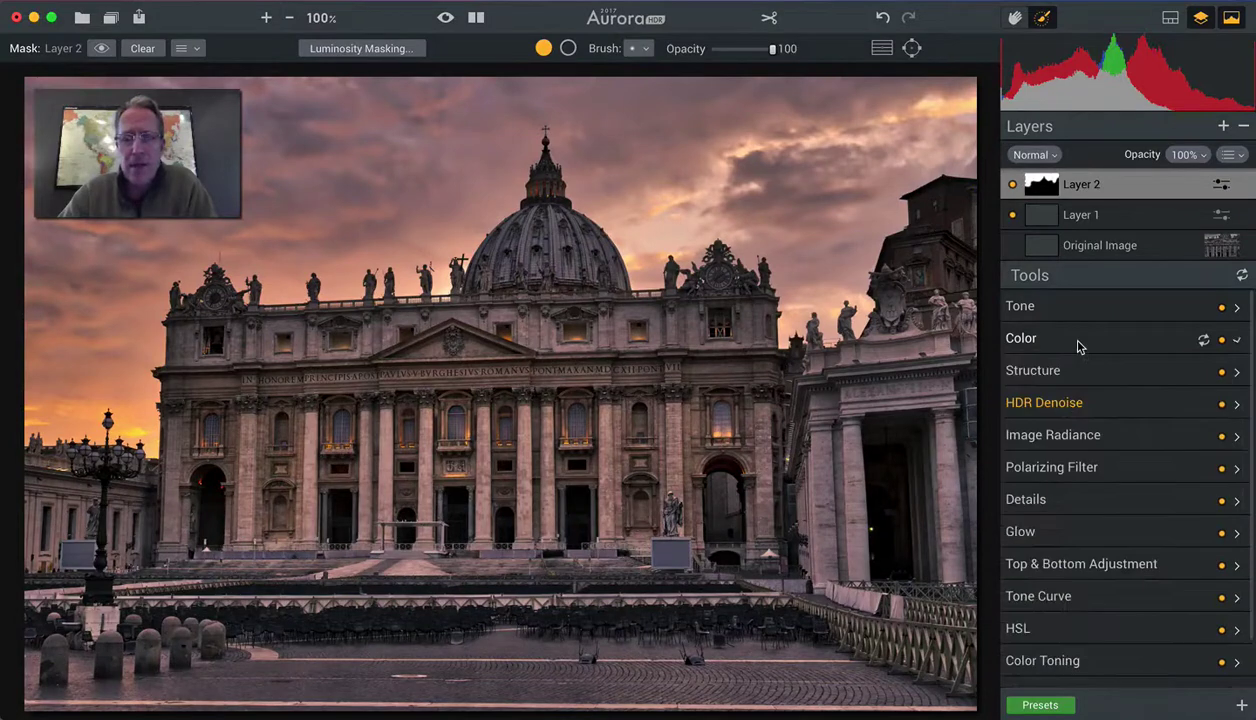